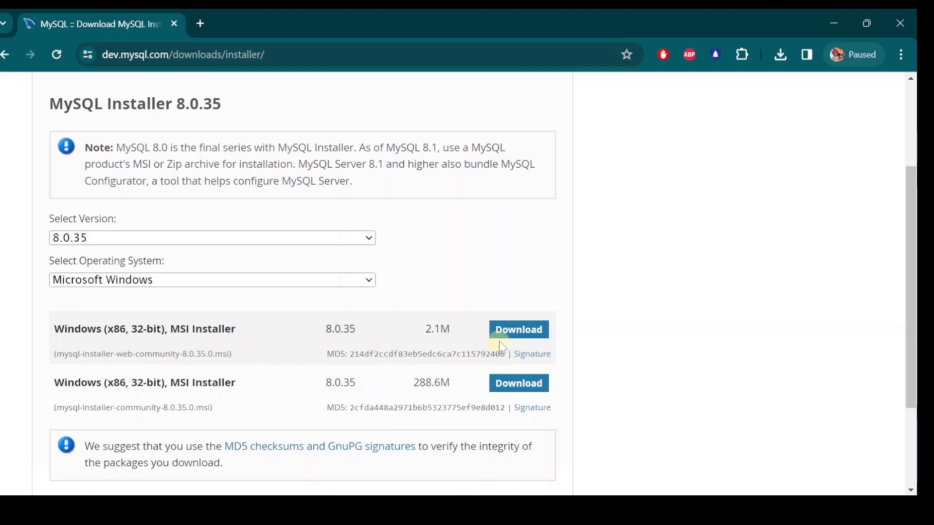
Download the 2.1M MySQL web community installer to the Desktop without an Oracle account.
click(523, 332)
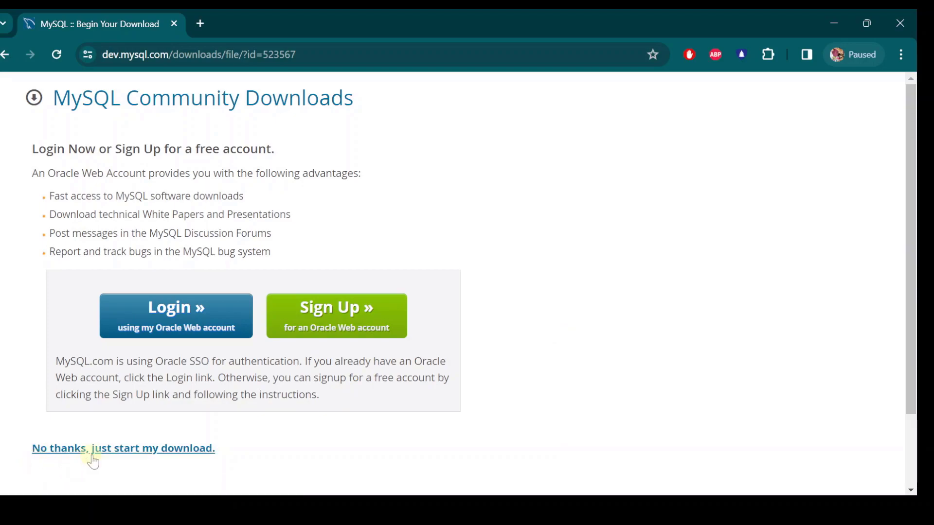
click(164, 451)
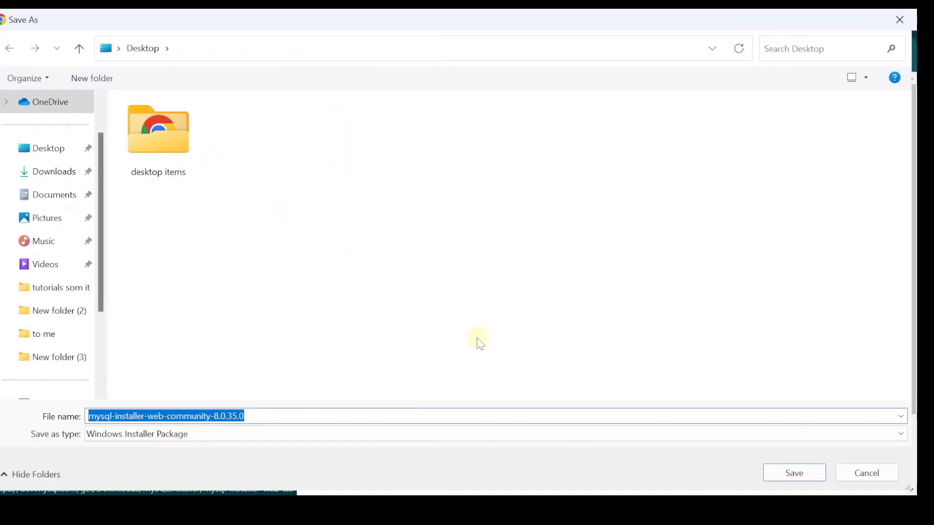
click(780, 474)
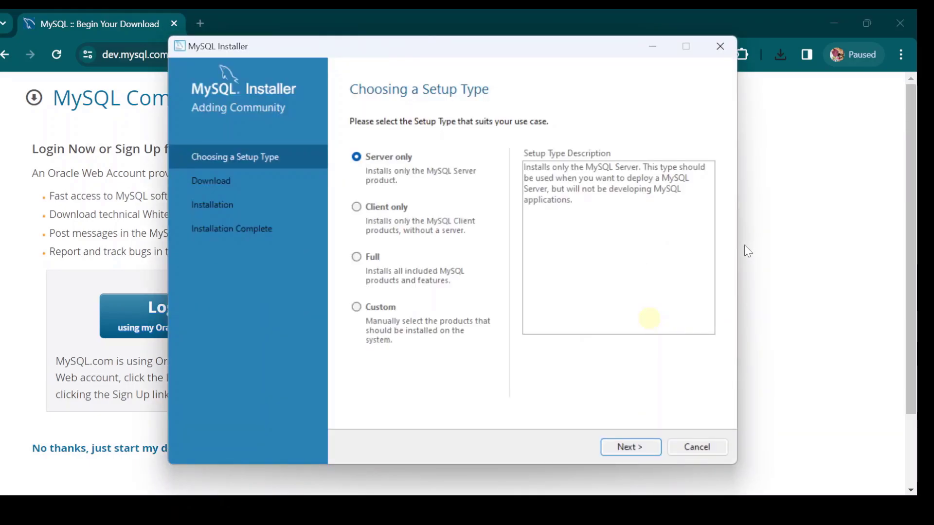
Choose the Custom setup type in MySQL Installer and continue to product selection.
click(830, 21)
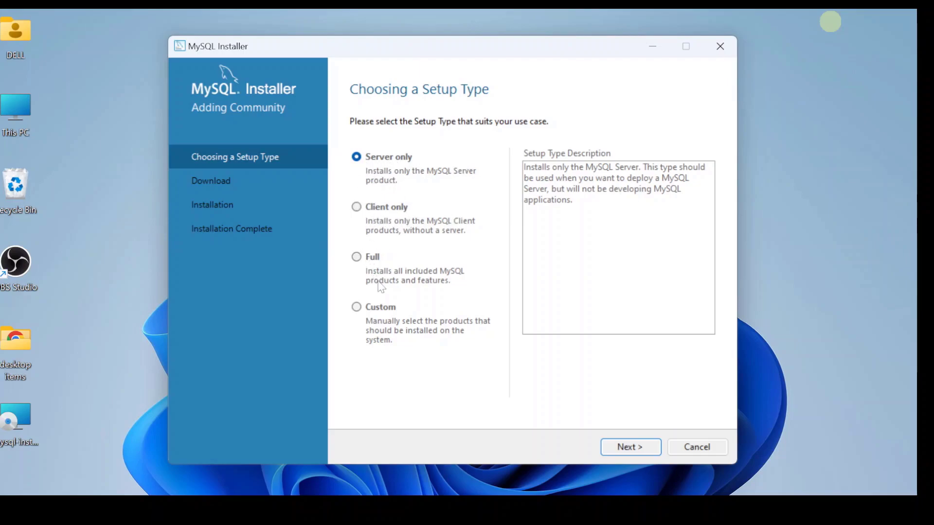
click(357, 308)
click(633, 447)
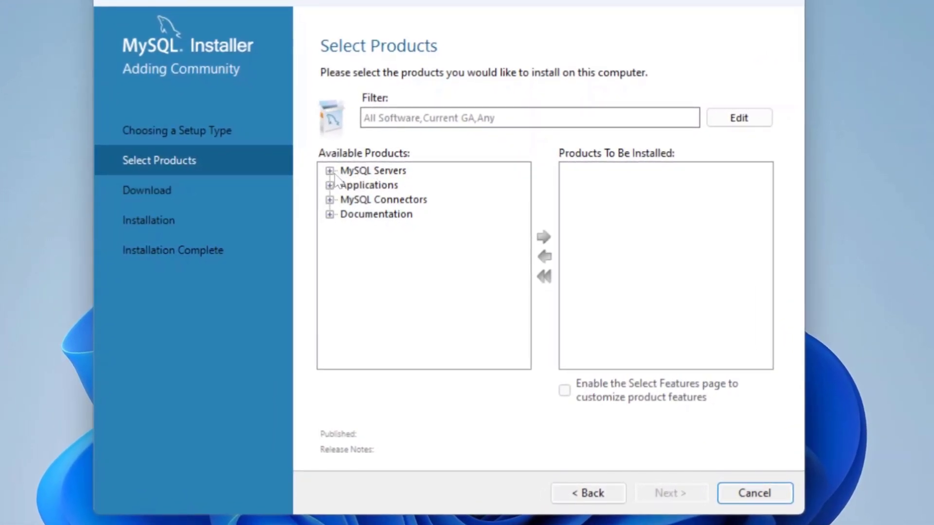
Queue MySQL Server 8.0.35 - X64 from the MySQL Servers tree for installation.
click(329, 170)
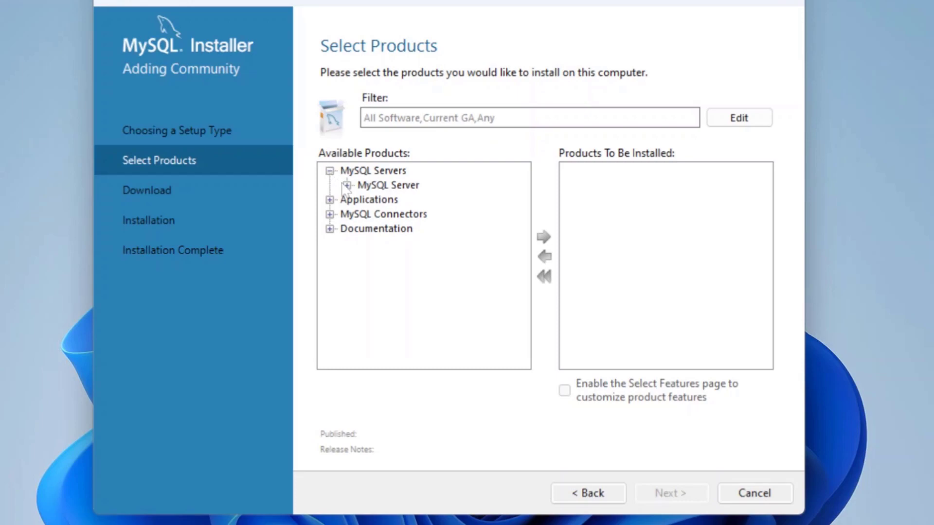
click(347, 185)
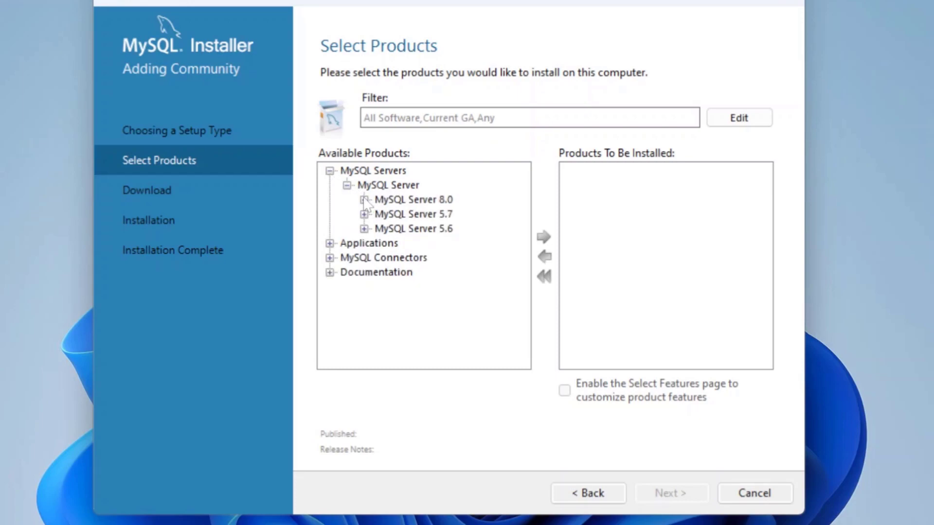
click(364, 200)
click(431, 185)
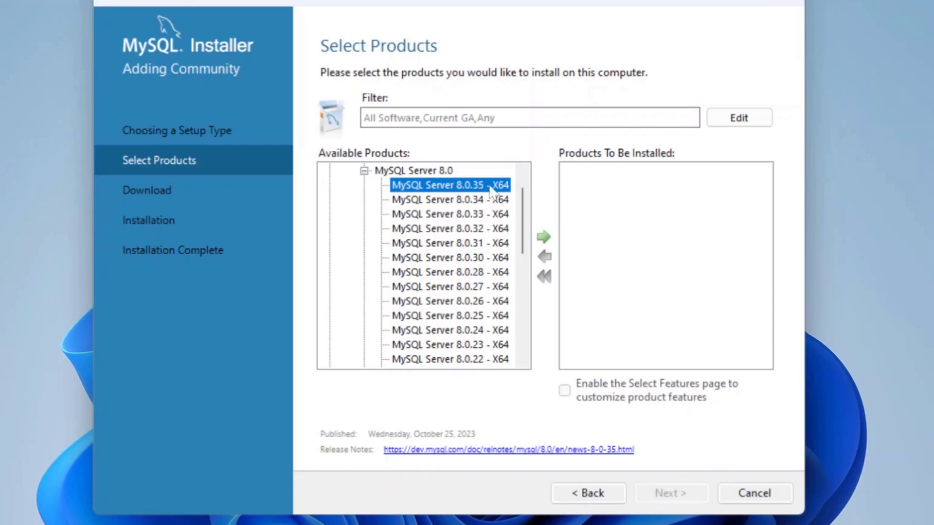
click(544, 240)
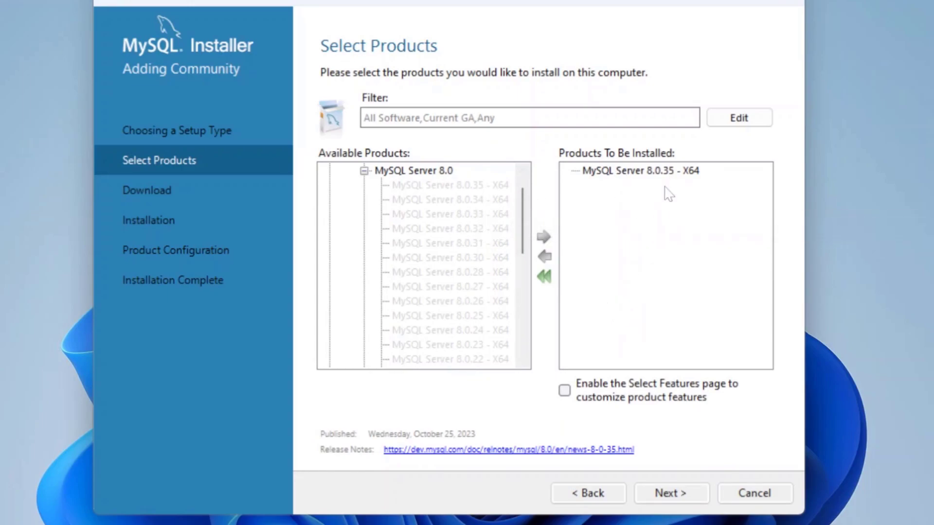
click(364, 171)
click(347, 185)
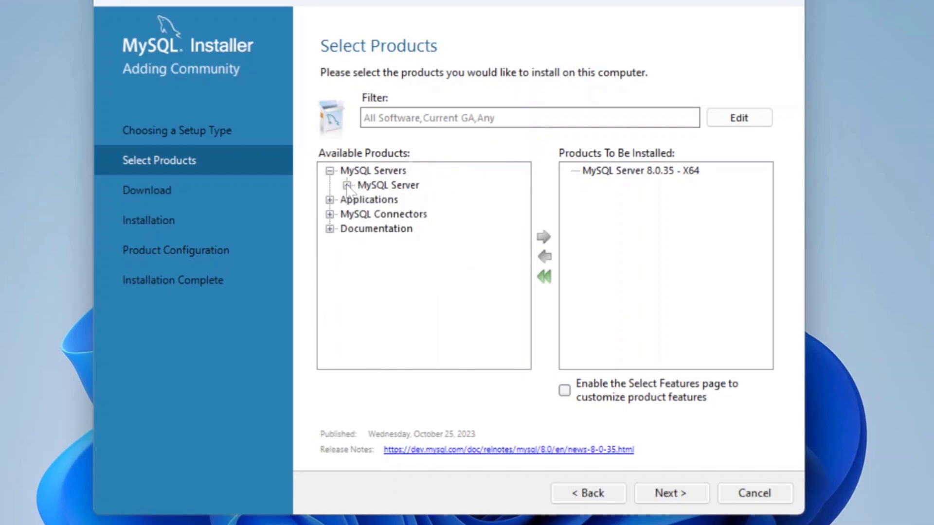
click(331, 171)
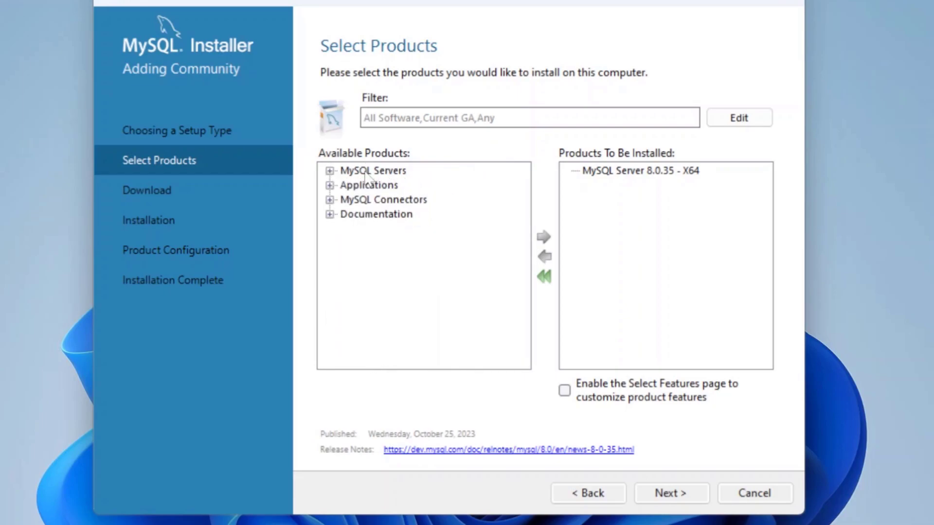
click(330, 185)
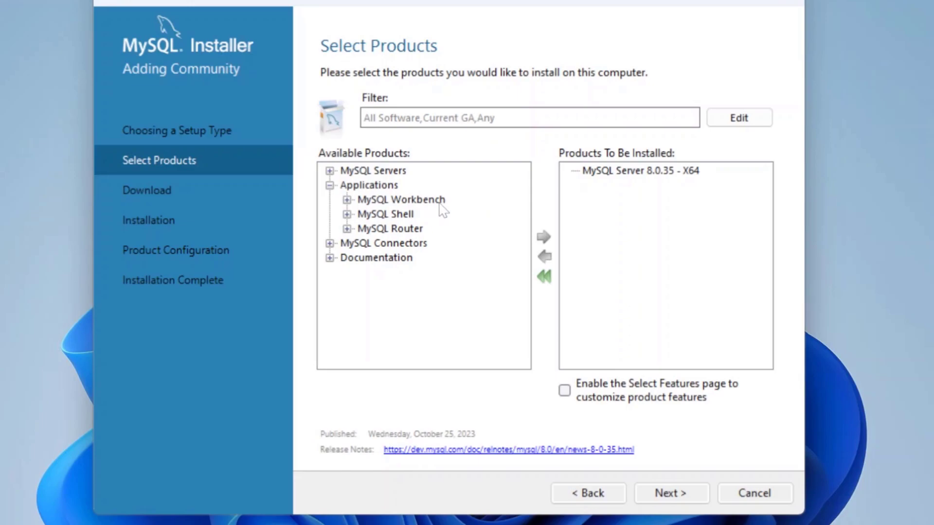
Queue MySQL Workbench 8.0.34 - X64 from the Applications tree for installation.
click(347, 199)
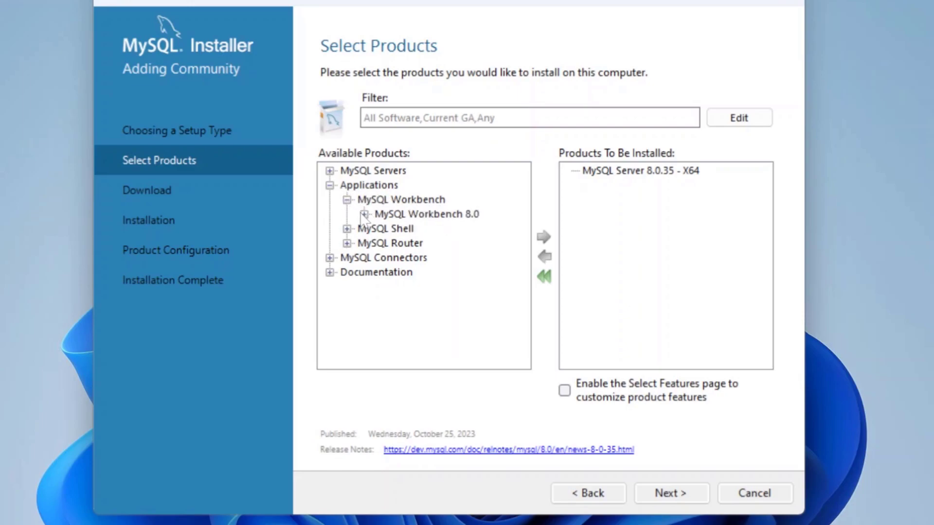
click(364, 214)
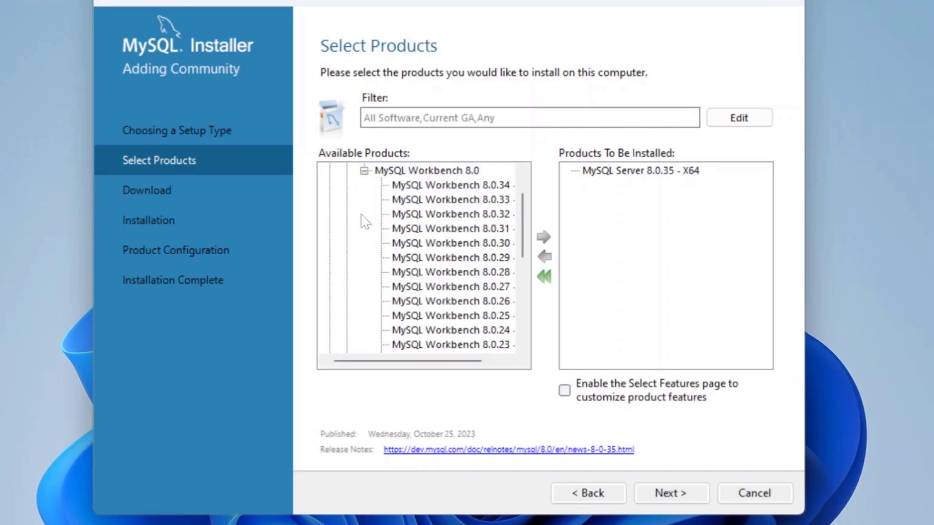
click(441, 185)
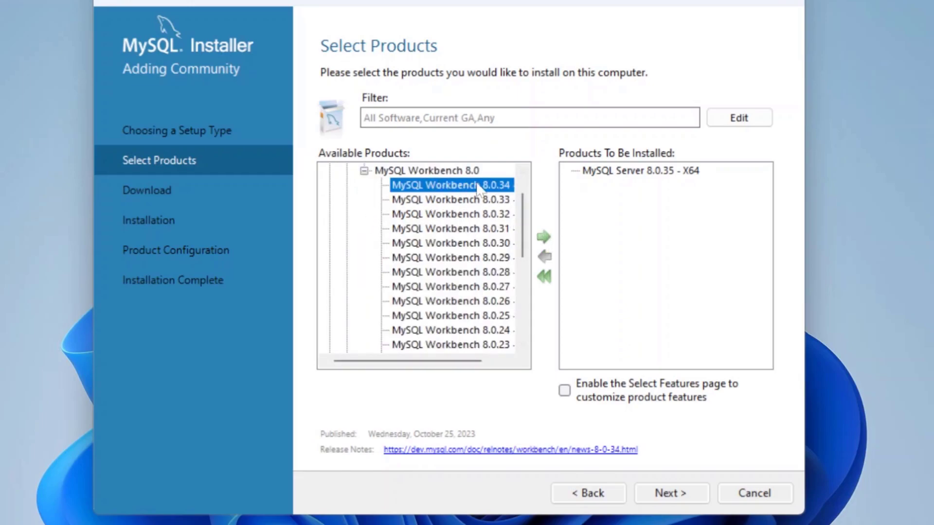
click(543, 237)
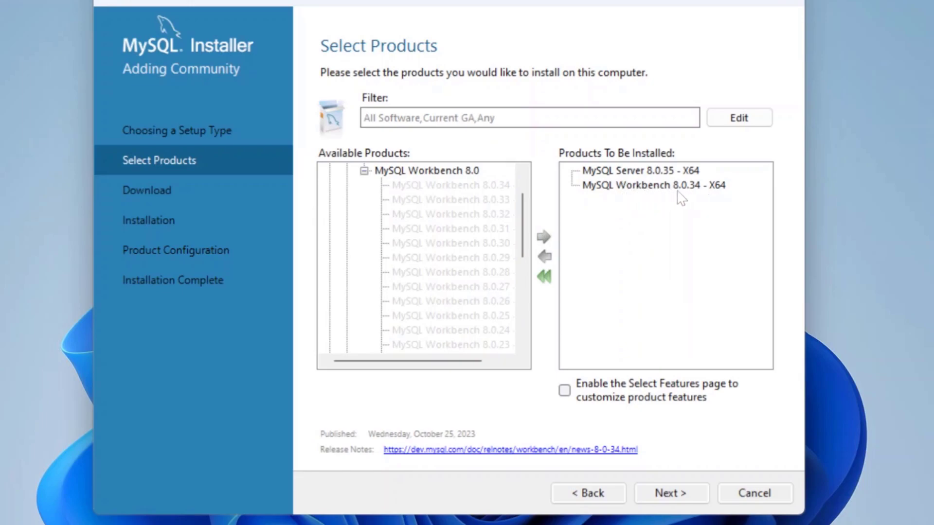
scroll(366, 209, up, 1)
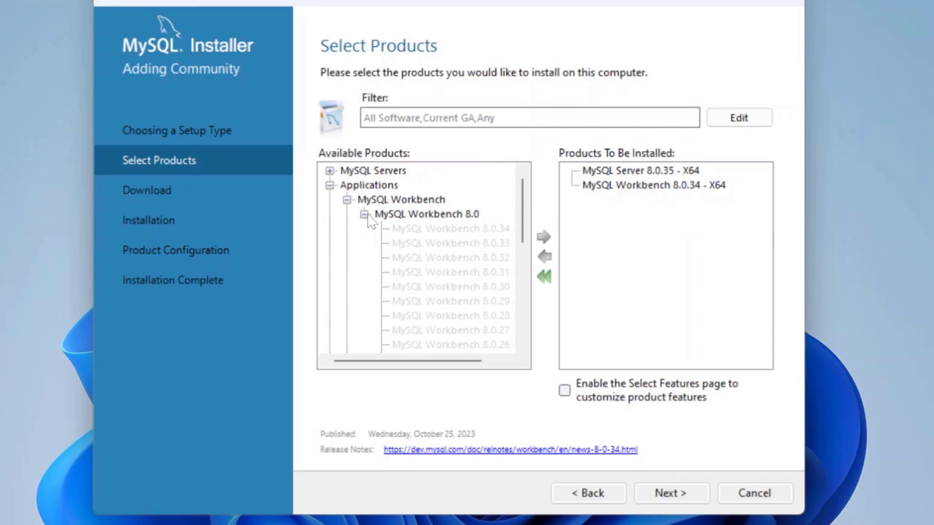
click(364, 215)
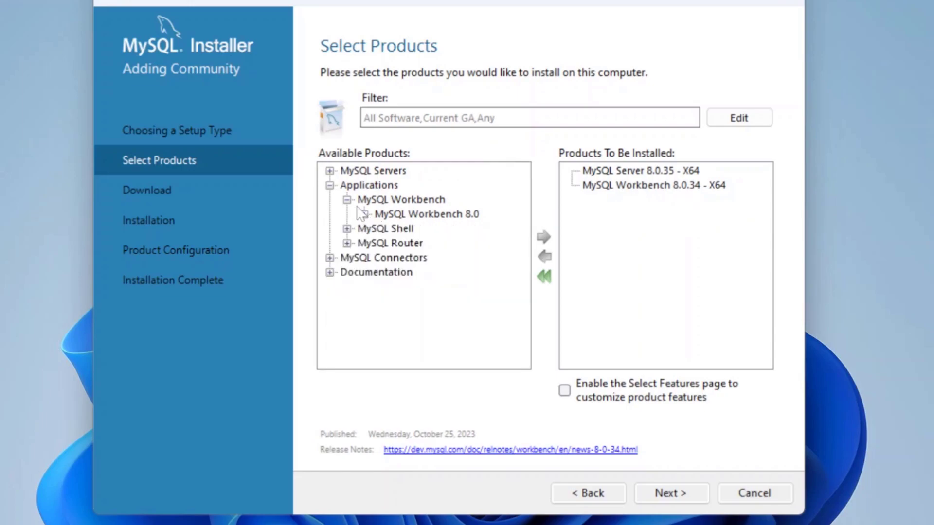
click(347, 200)
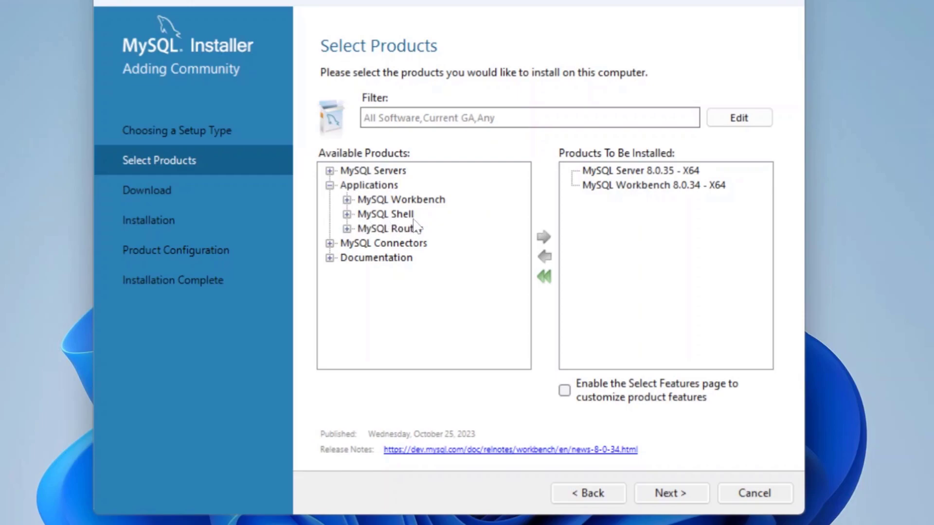
Queue MySQL Shell 8.0.35 - X64 and continue to the Download step.
click(347, 214)
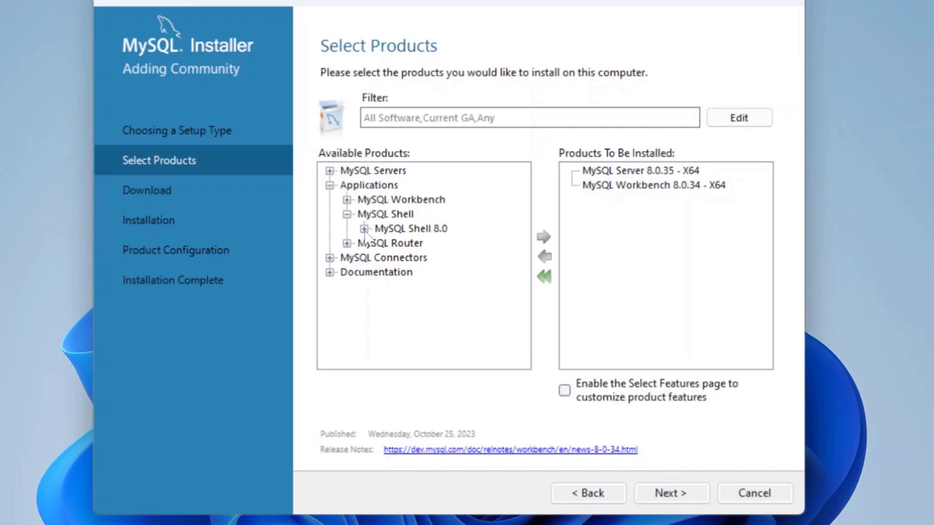
click(364, 230)
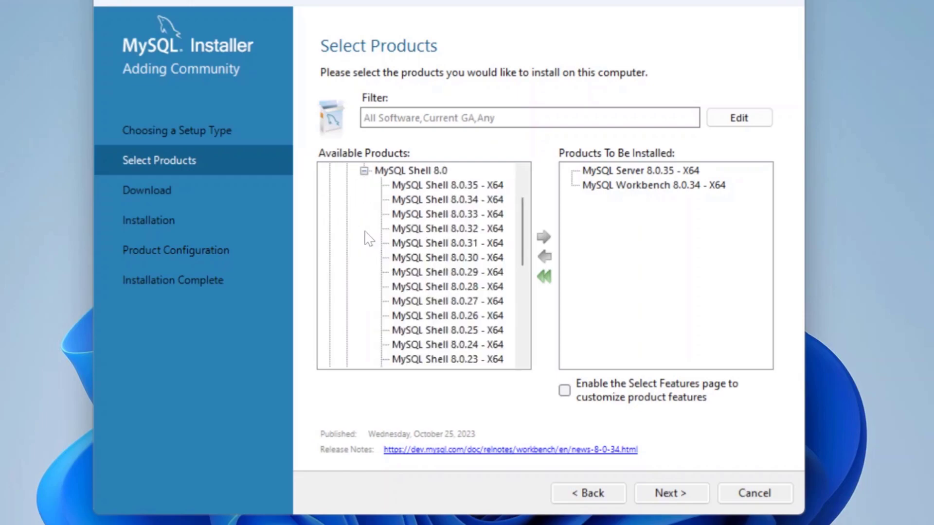
click(474, 186)
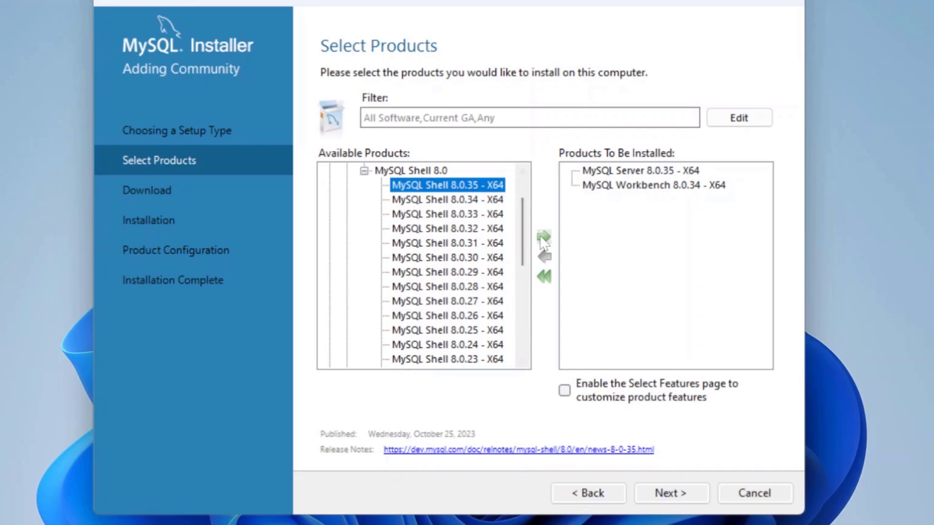
click(544, 238)
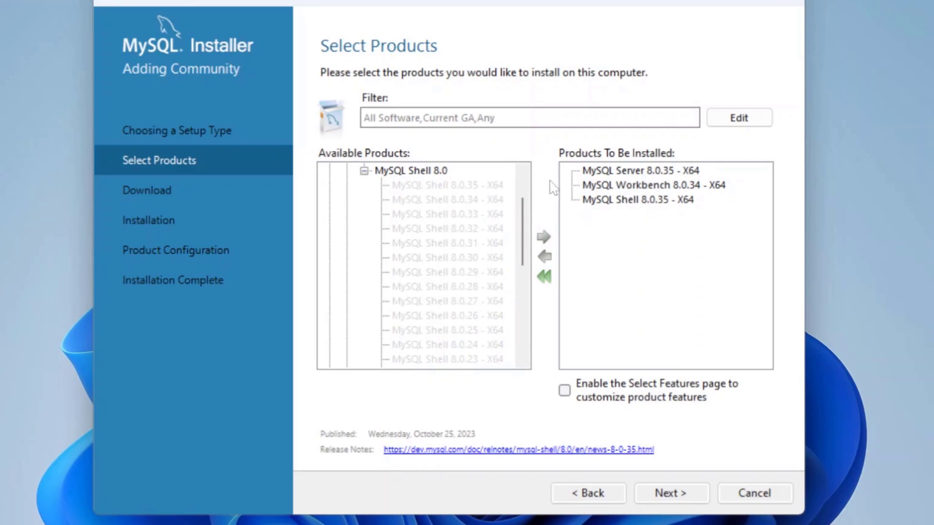
scroll(385, 209, up, 1)
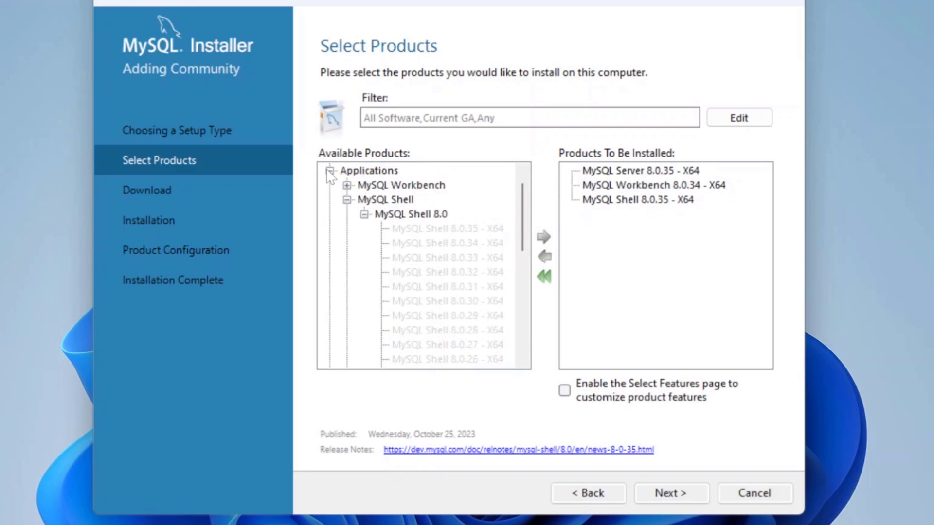
click(330, 171)
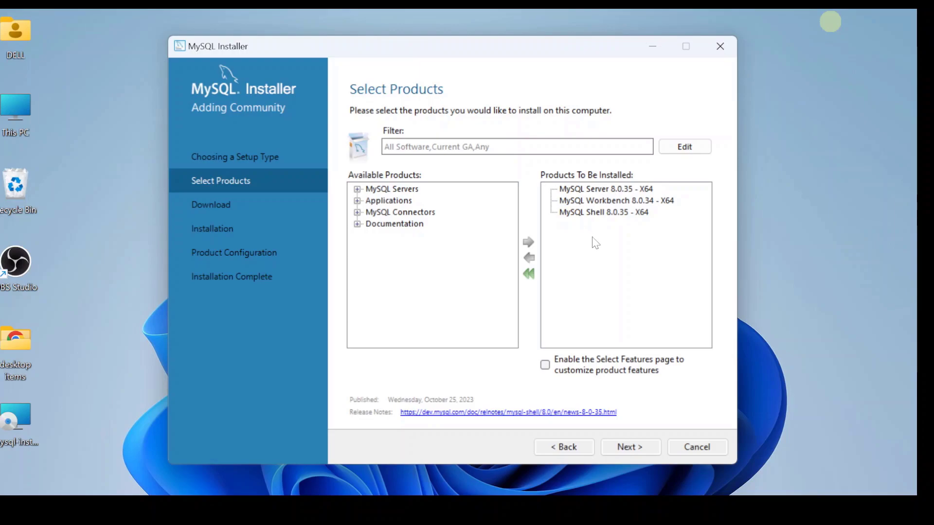
click(634, 448)
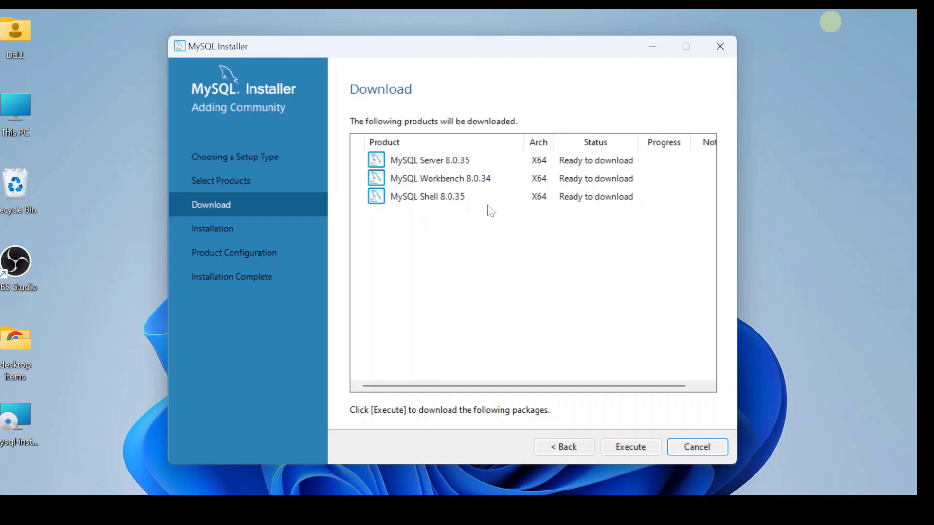
Download Server 8.0.35, Workbench 8.0.34 and Shell 8.0.35, then continue to Installation.
click(630, 447)
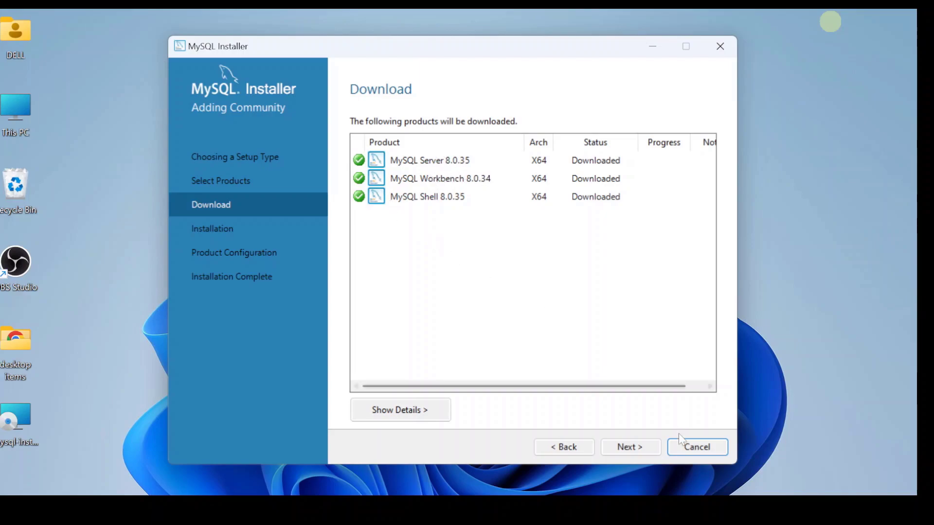
click(630, 447)
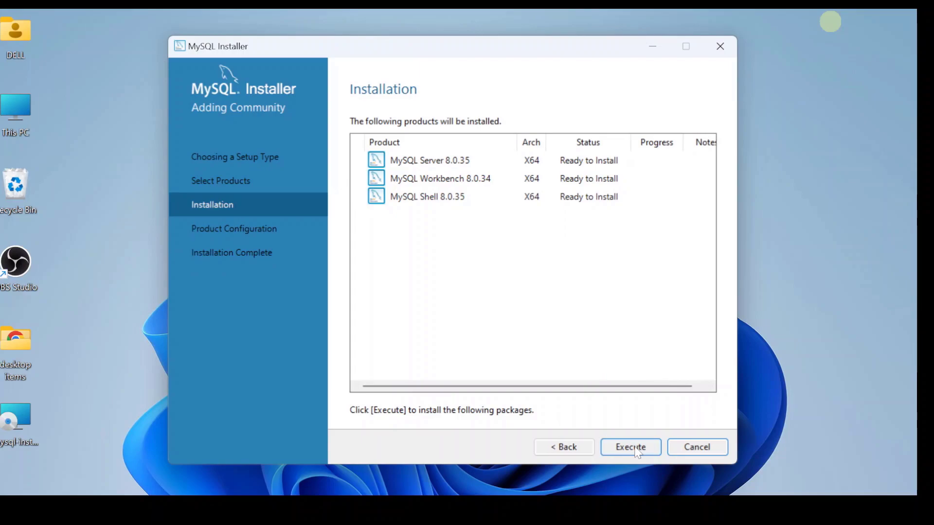
Install the three downloaded products until all show Complete, then continue to Product Configuration.
click(631, 447)
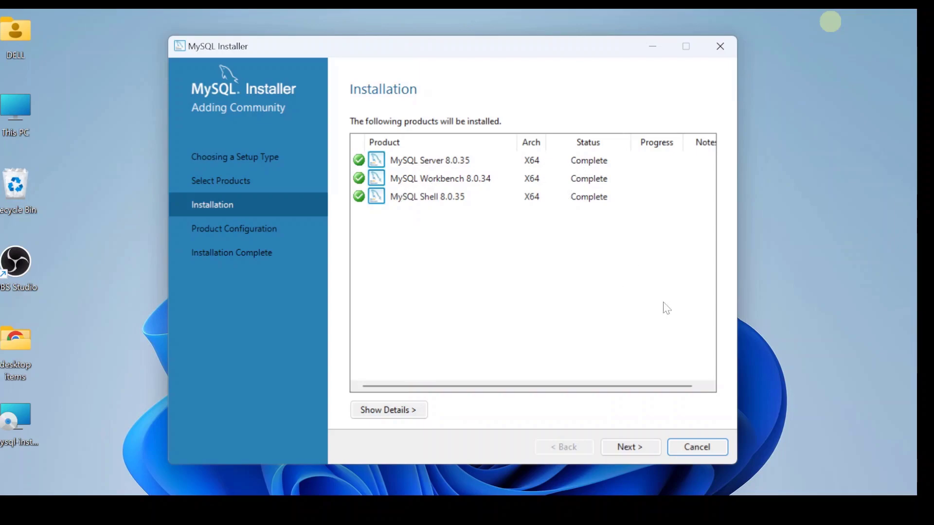
click(620, 448)
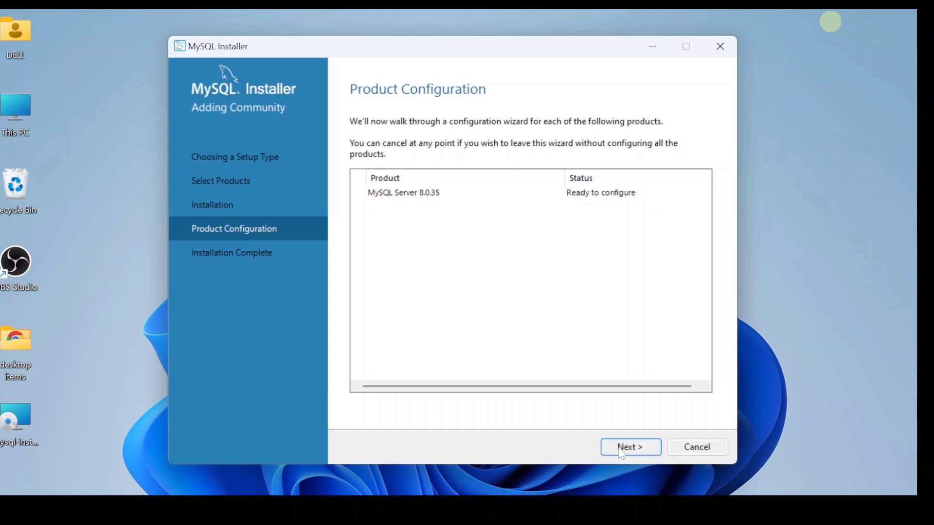
Accept Development Computer, port 3306 and strong password authentication defaults for MySQL Server.
click(621, 448)
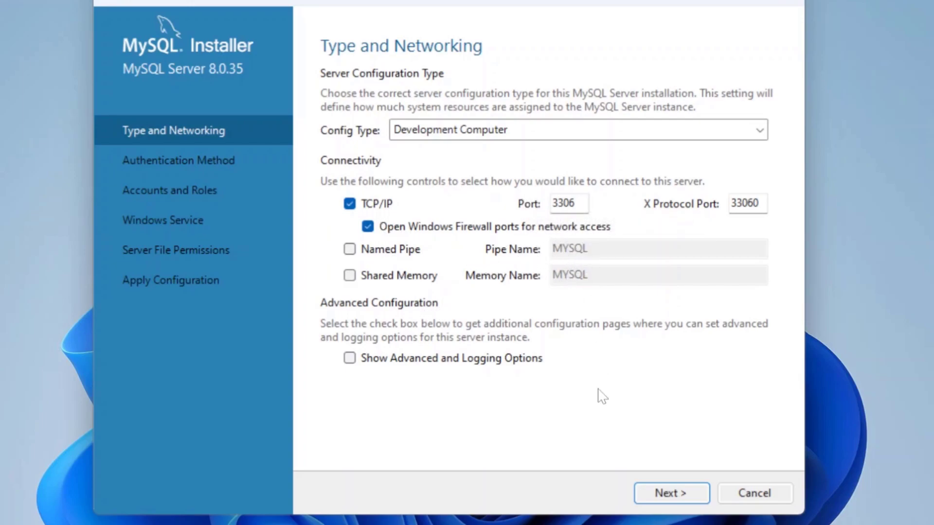
click(675, 500)
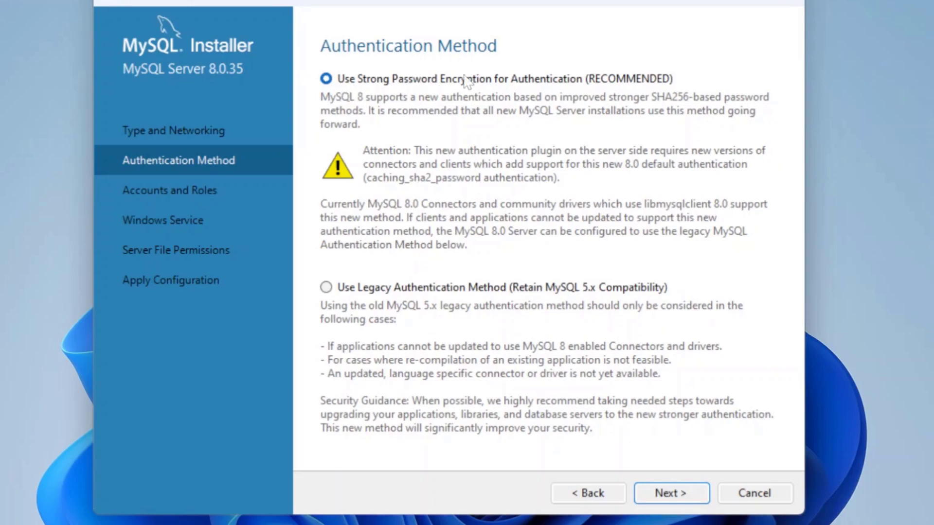
click(662, 495)
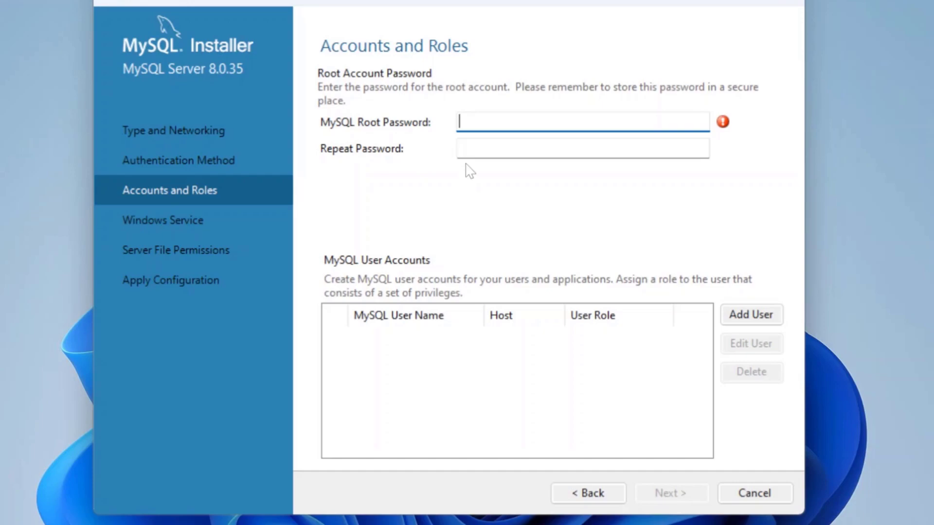
Enter and confirm the root account password, then continue to the Windows Service step.
text(roo)
key(BackSpace)
key(BackSpace)
key(BackSpace)
key(Tab)
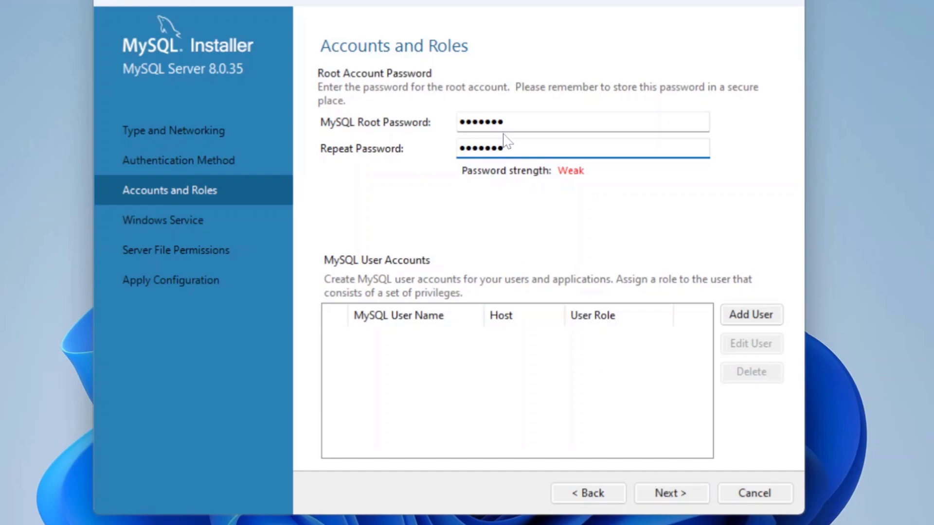
click(670, 494)
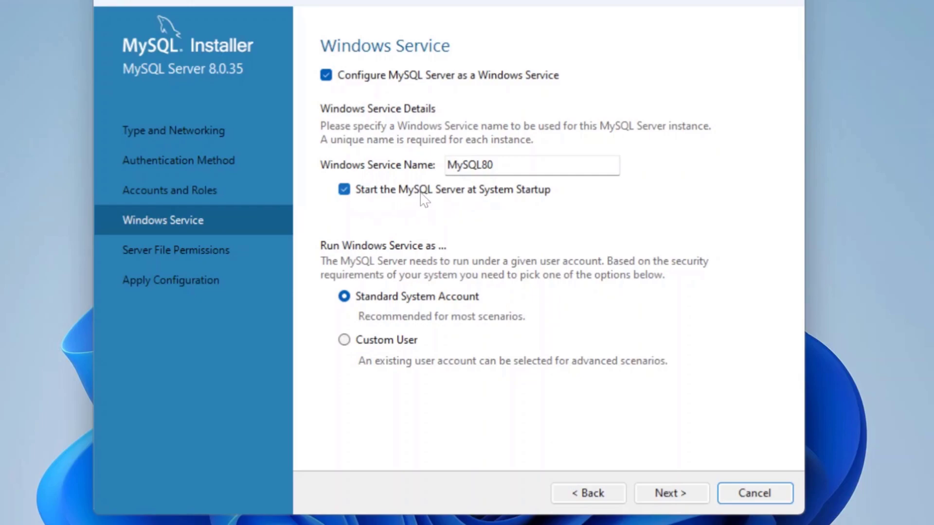
Disable MySQL80 start at system startup, keep default file permissions, and apply the configuration.
click(344, 191)
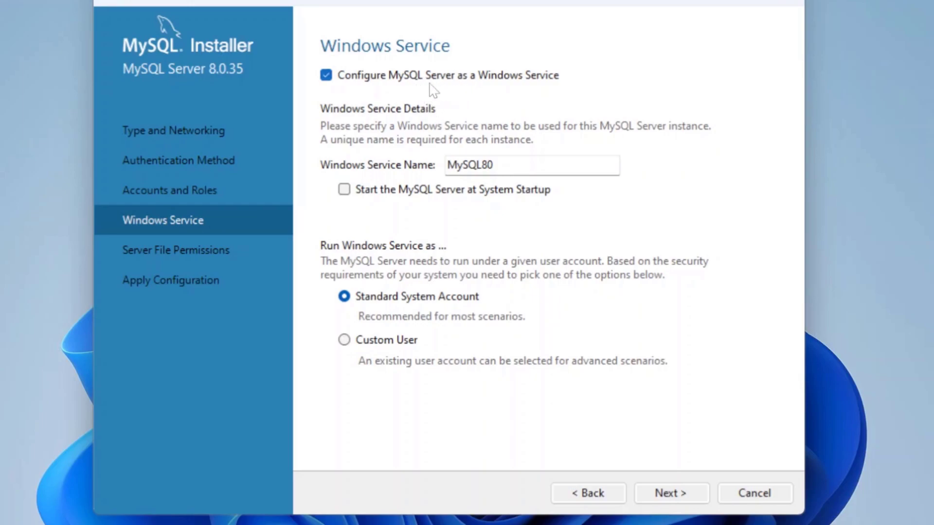
click(670, 495)
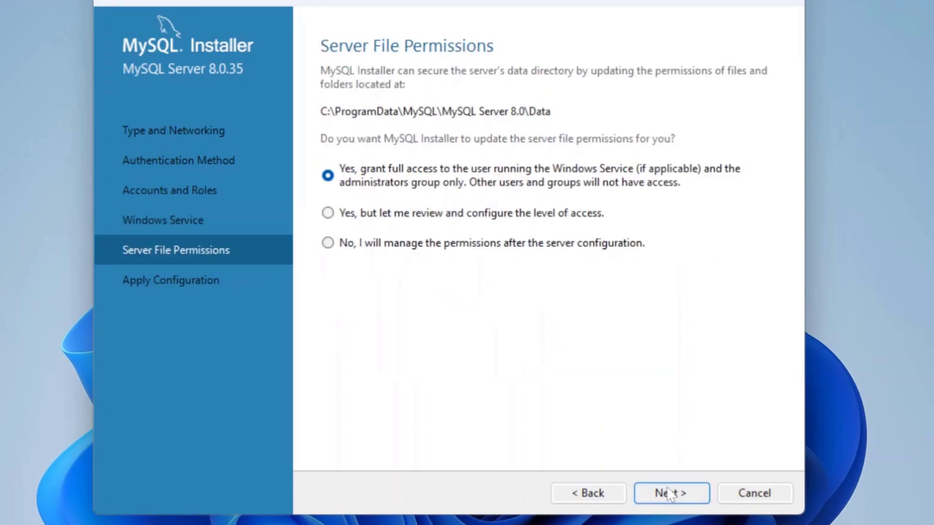
click(670, 494)
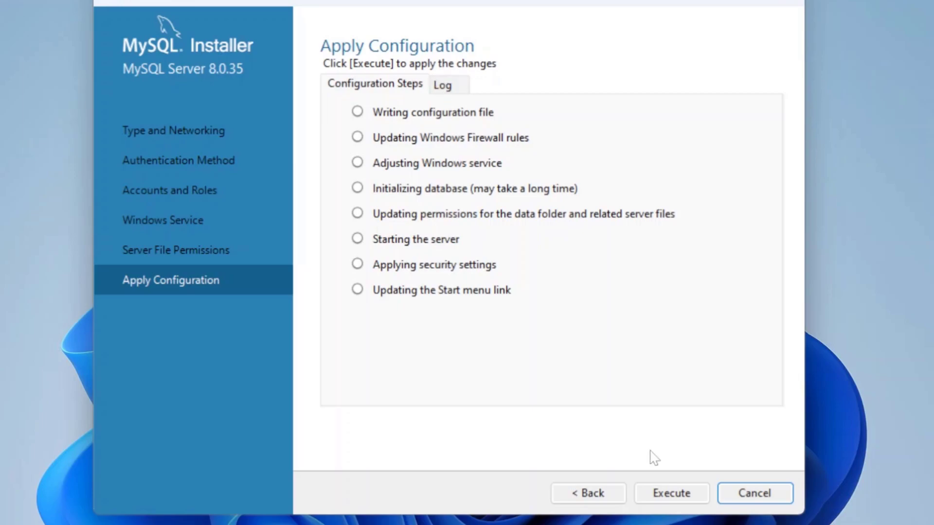
click(669, 496)
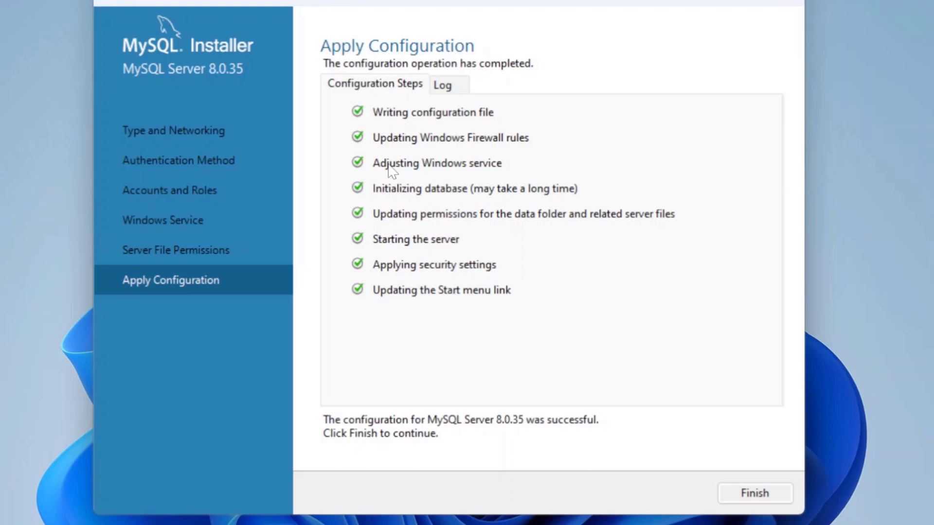
click(768, 494)
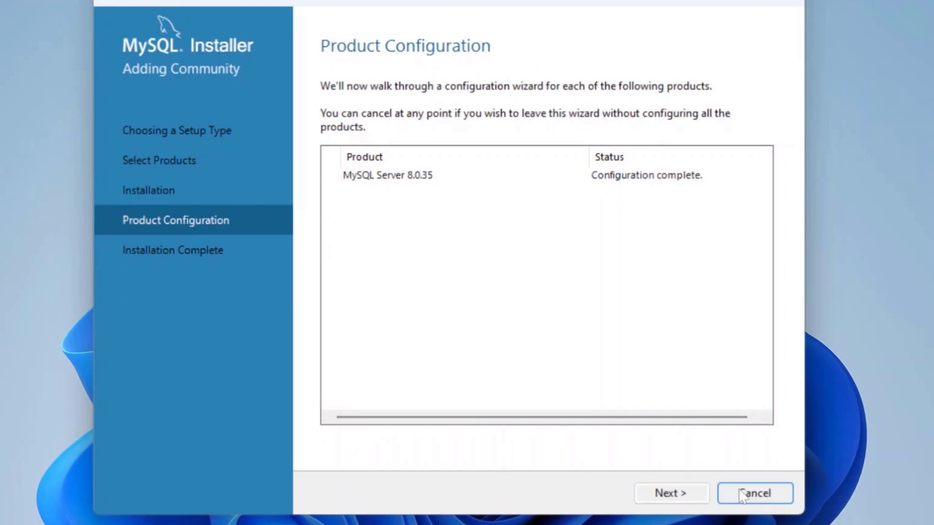
Finish the installation with auto-launch of MySQL Workbench and MySQL Shell unchecked.
click(701, 492)
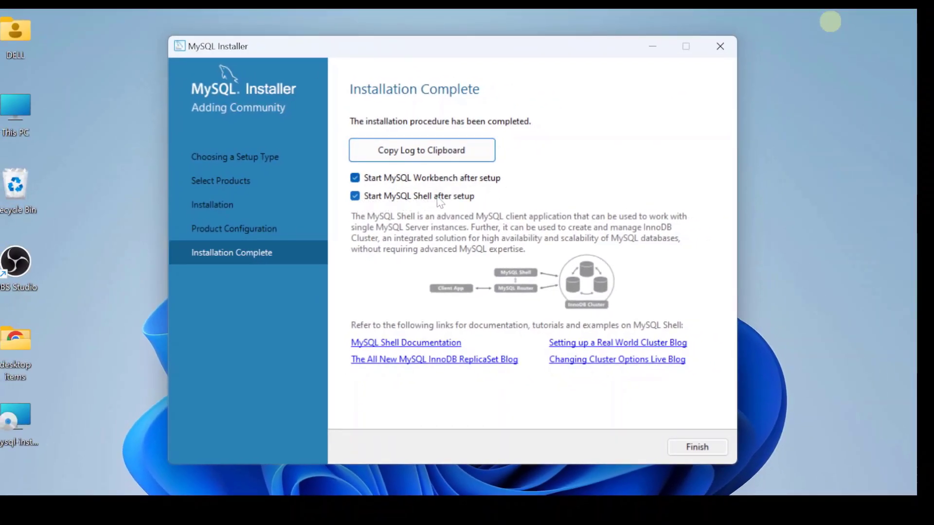
click(355, 178)
click(355, 196)
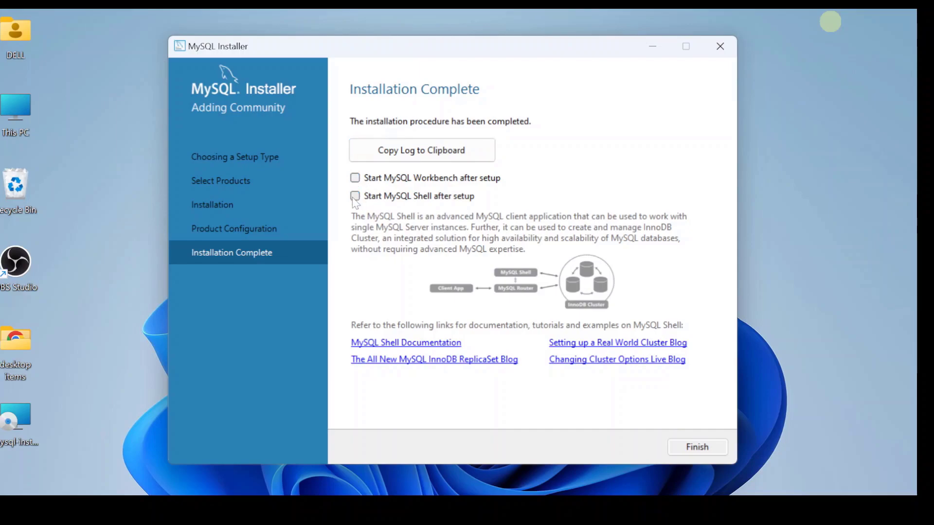
click(697, 447)
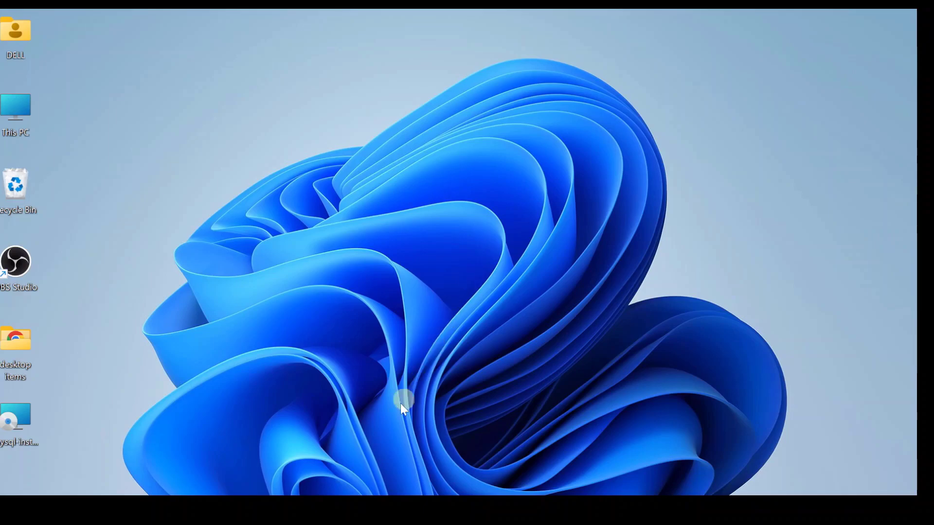
key(super+s)
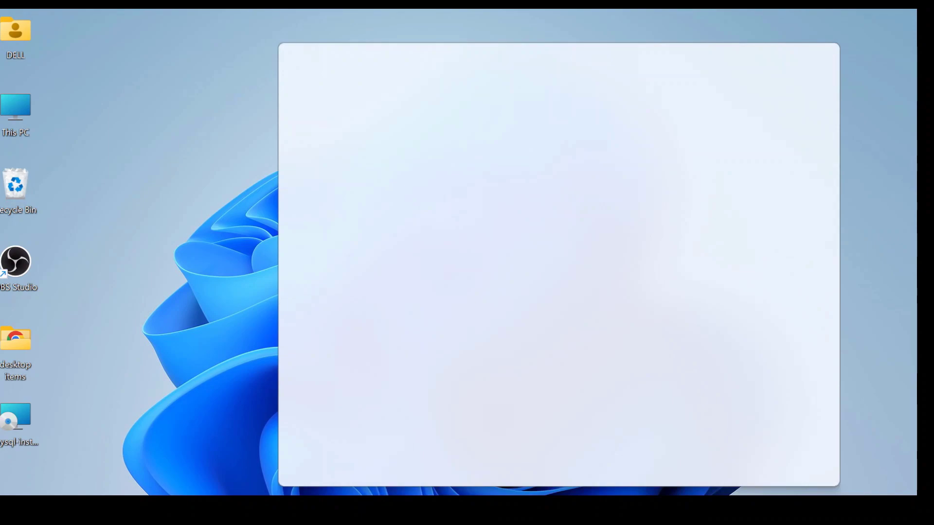
Search Windows for 'services' and open the Services app.
text(servu)
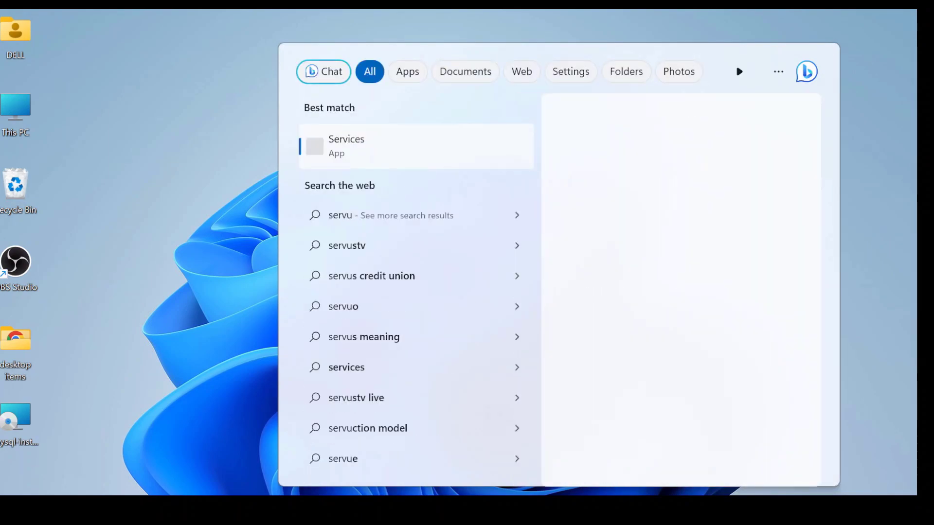
click(352, 146)
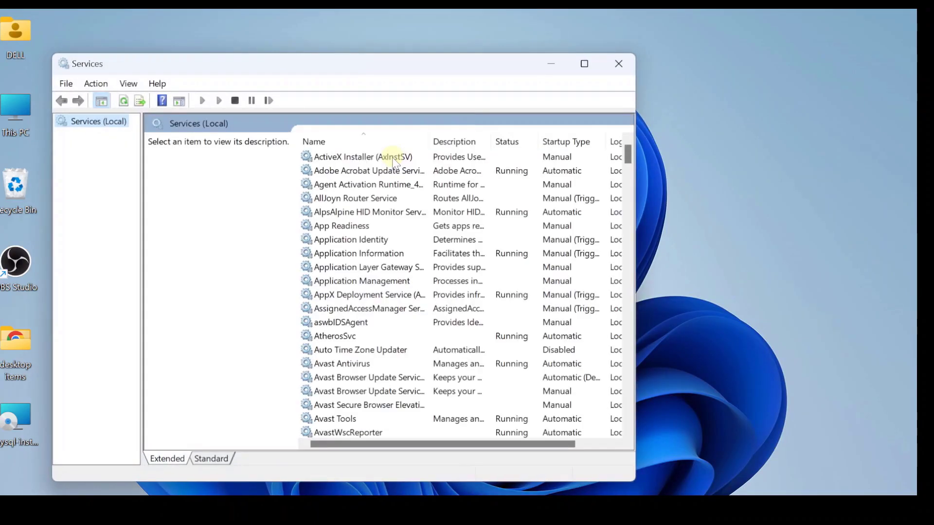
Confirm the MySQL80 service is Running with Manual startup, then close Services.
drag(628, 154, 649, 289)
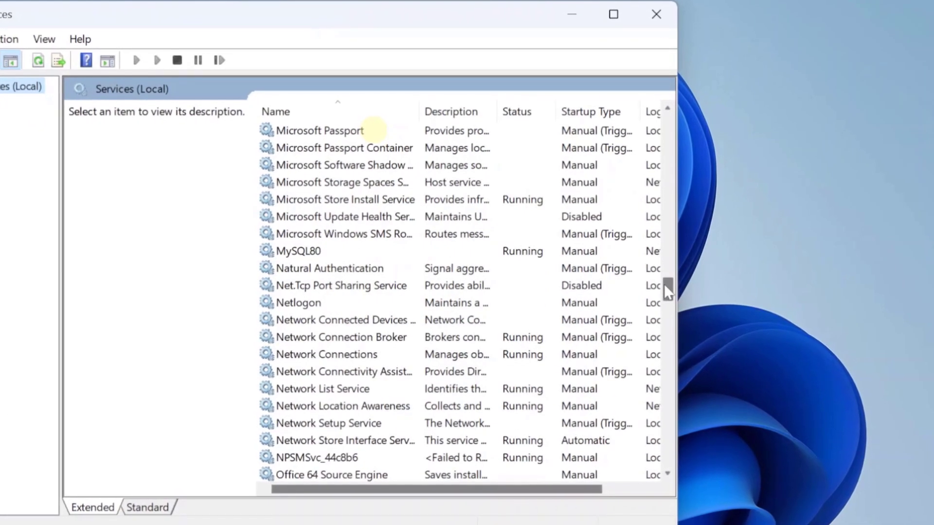
click(312, 254)
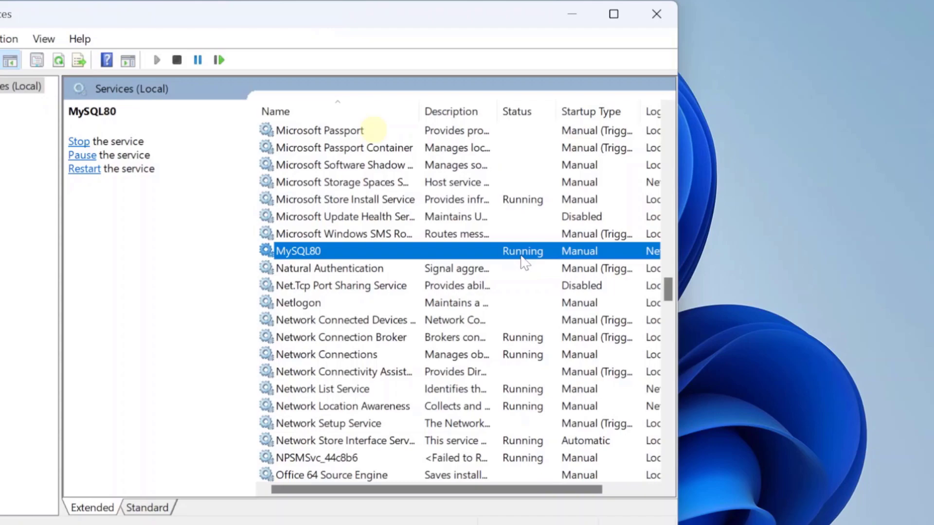
right_click(520, 247)
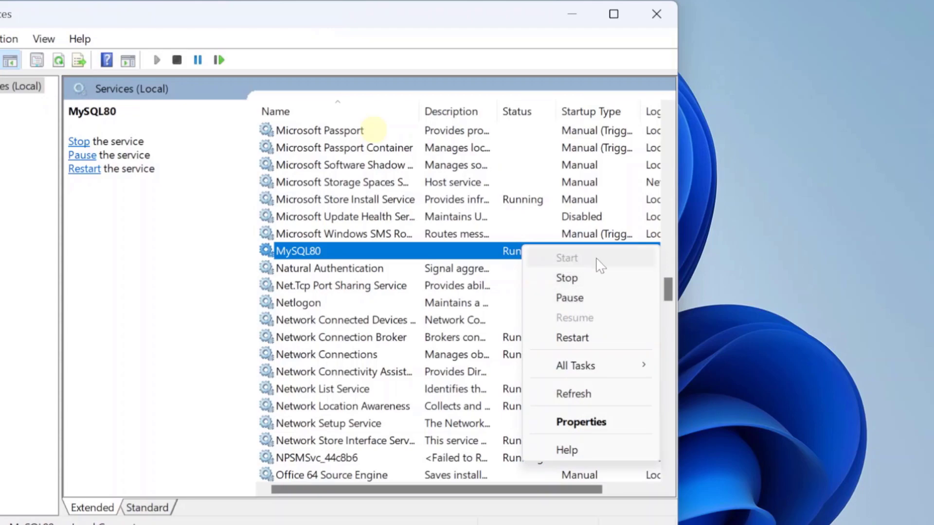
click(503, 254)
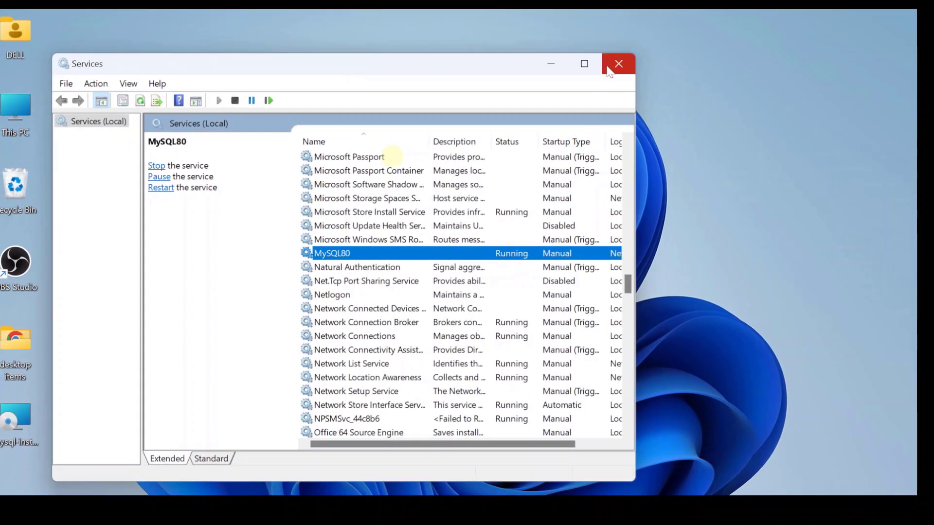
click(618, 64)
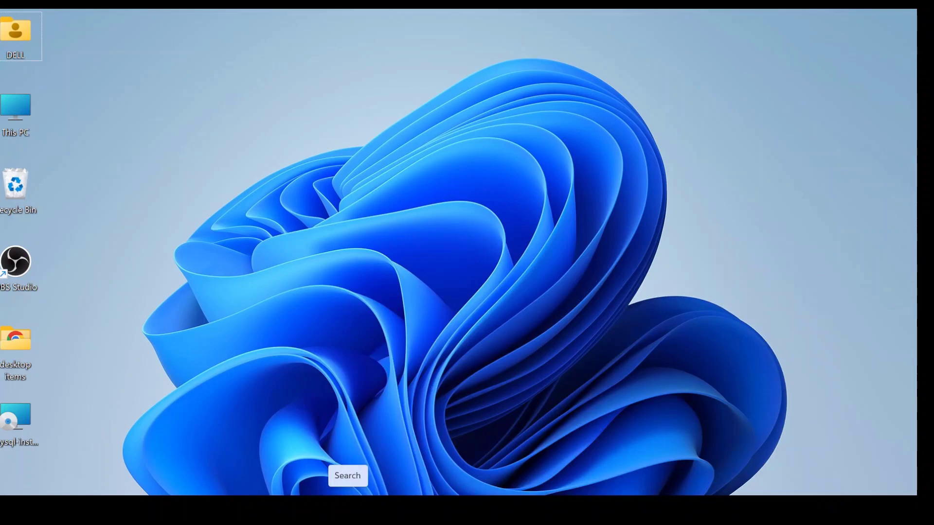
click(347, 510)
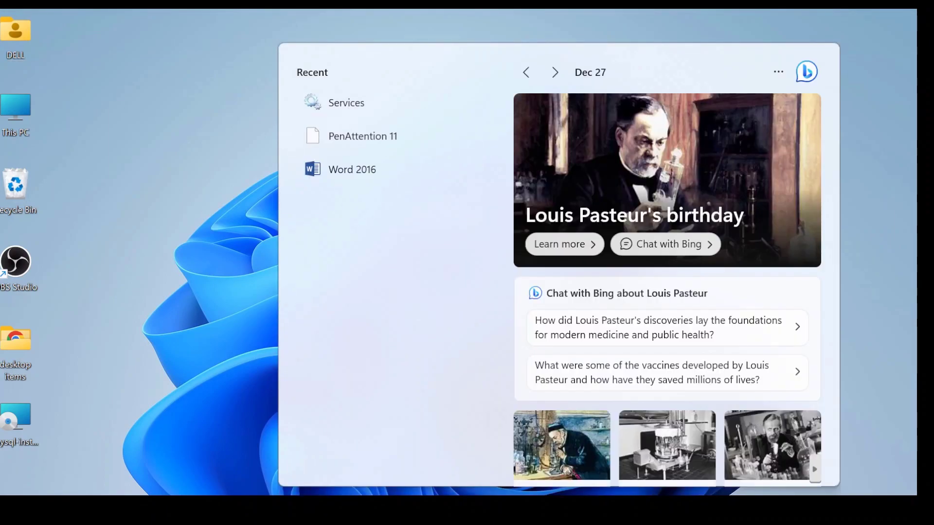
Search for mysql and launch MySQL Workbench 8.0 CE from the results.
text(mysql)
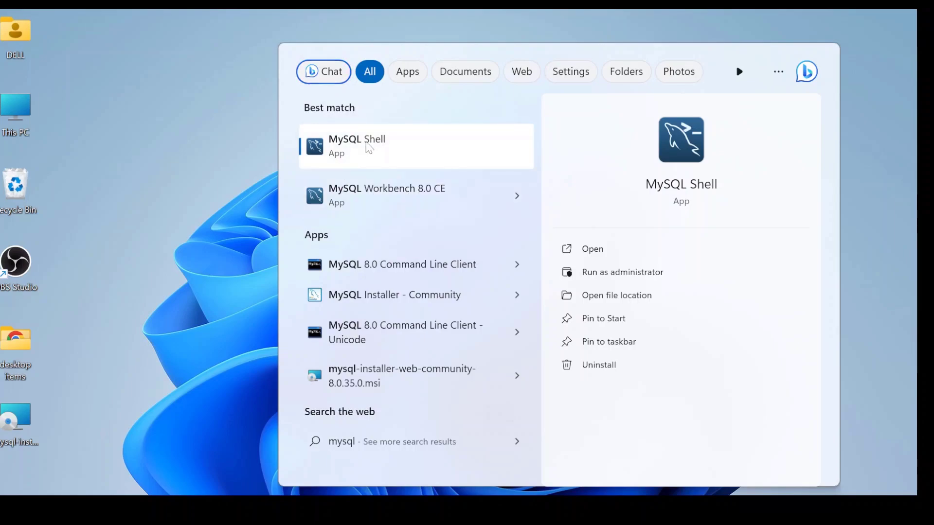
click(380, 194)
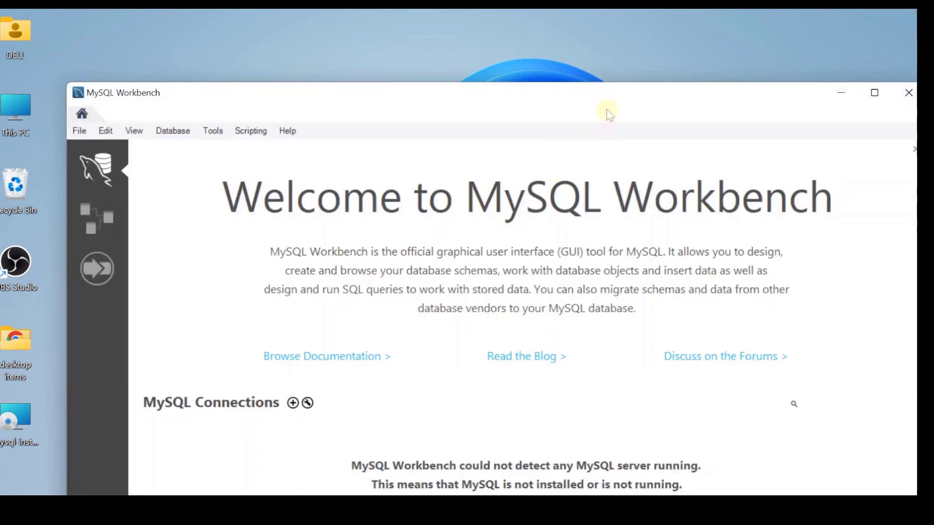
Reposition the MySQL Workbench window and maximize it to full screen.
drag(608, 97, 573, 25)
click(838, 23)
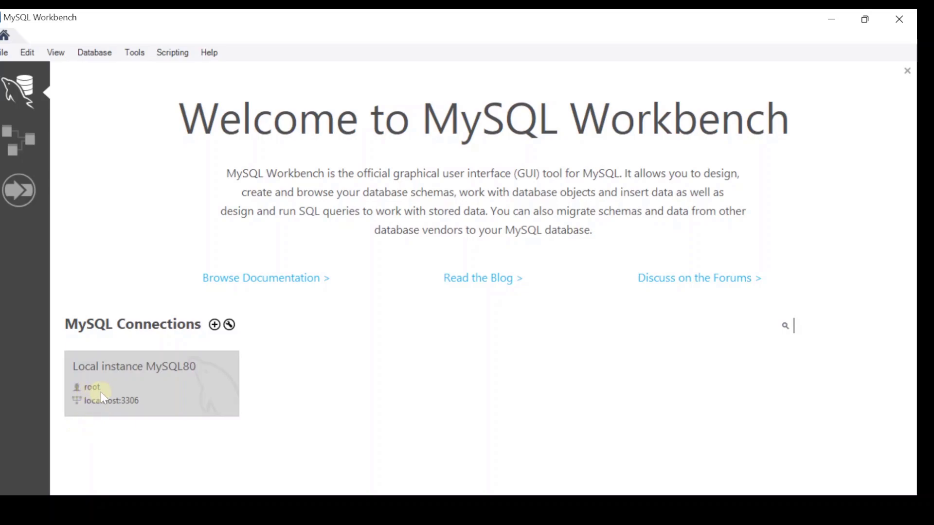
Open the Local instance MySQL80 connection and enter the root account password.
double_click(129, 380)
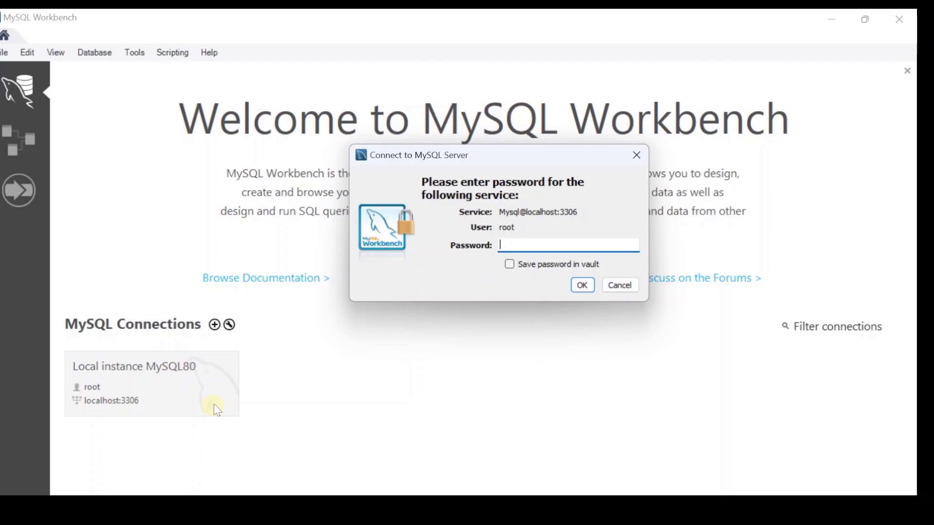
text(**)
text(**)
Confirm the connection, show the Schemas navigator, inspect the sys schema, and focus Query 1.
click(582, 289)
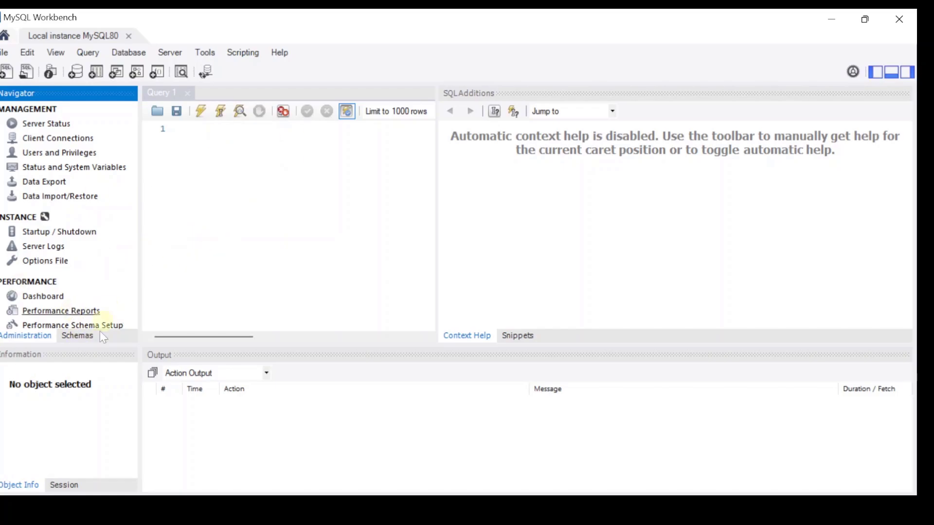
click(76, 337)
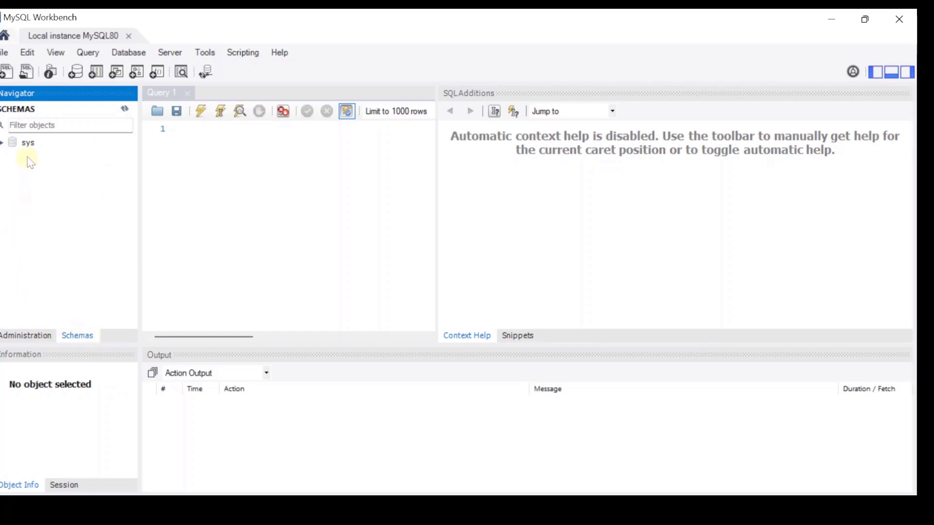
click(2, 143)
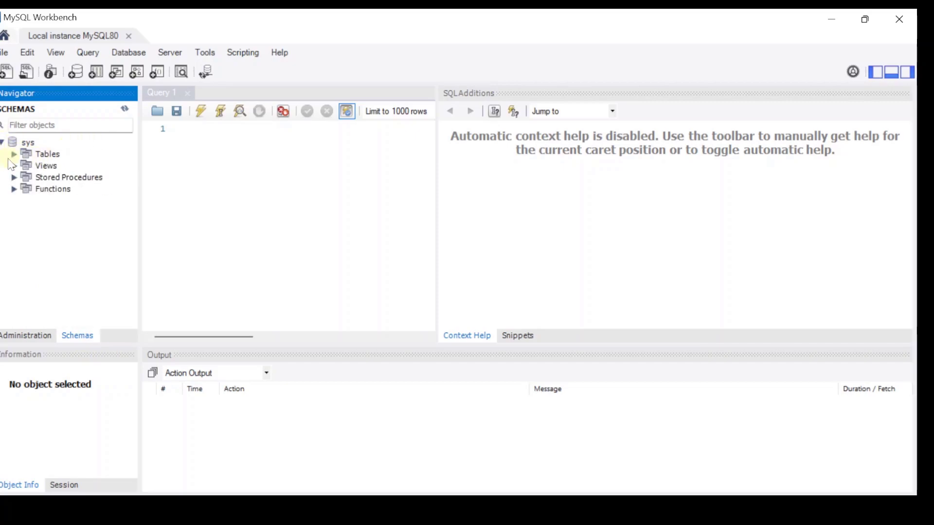
click(2, 142)
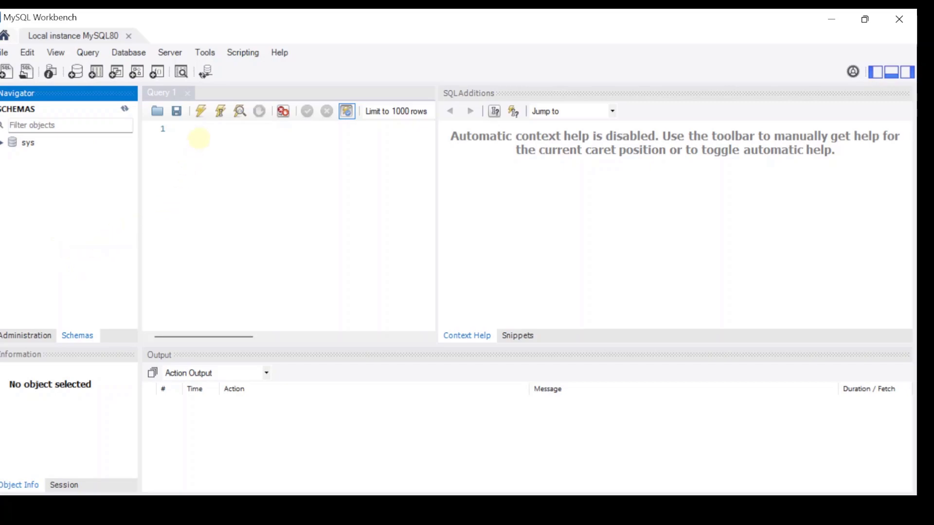
click(199, 137)
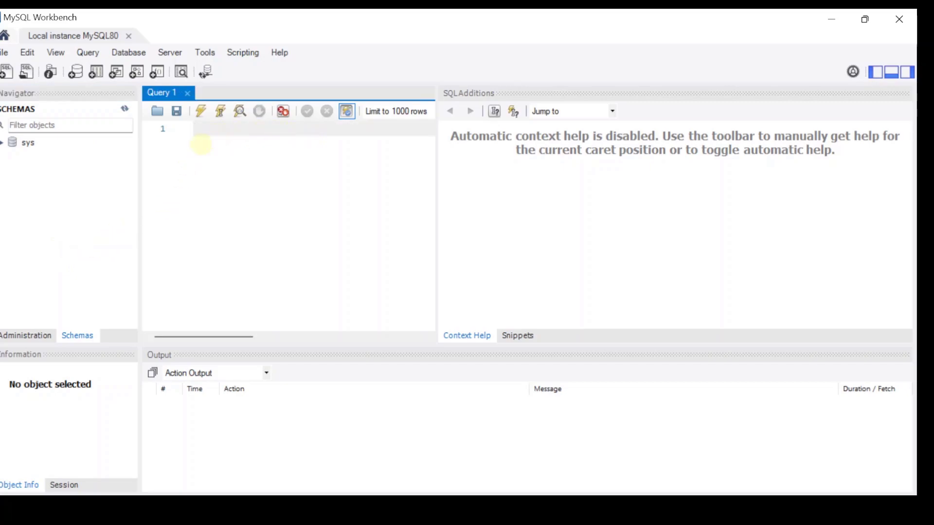
Run SELECT 'hello world'; in Query 1 to get one hello world row, then close Workbench.
text(SELECT 'hello world')
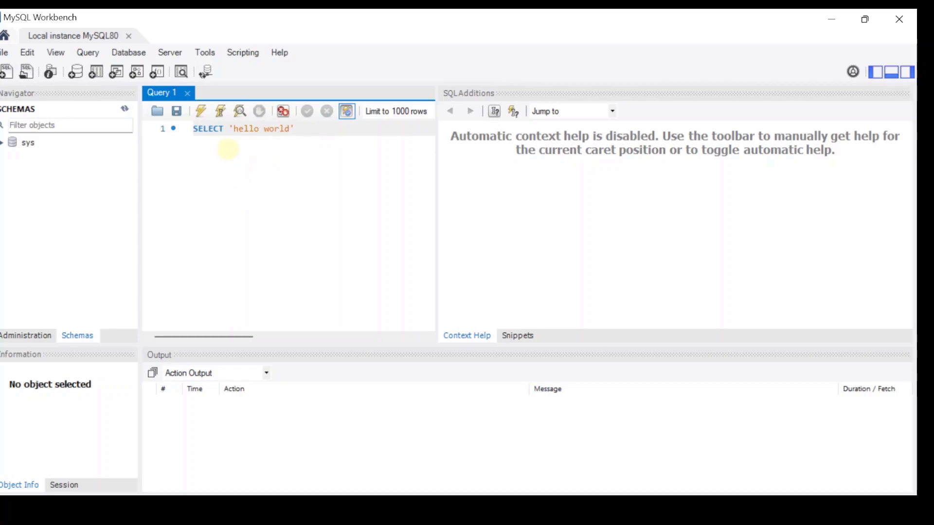
text(;)
drag(309, 130, 182, 128)
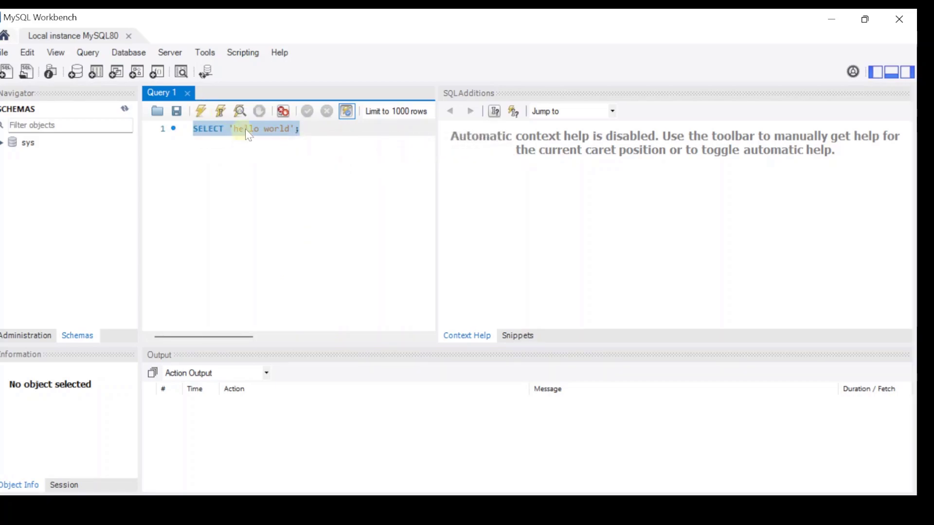
click(197, 111)
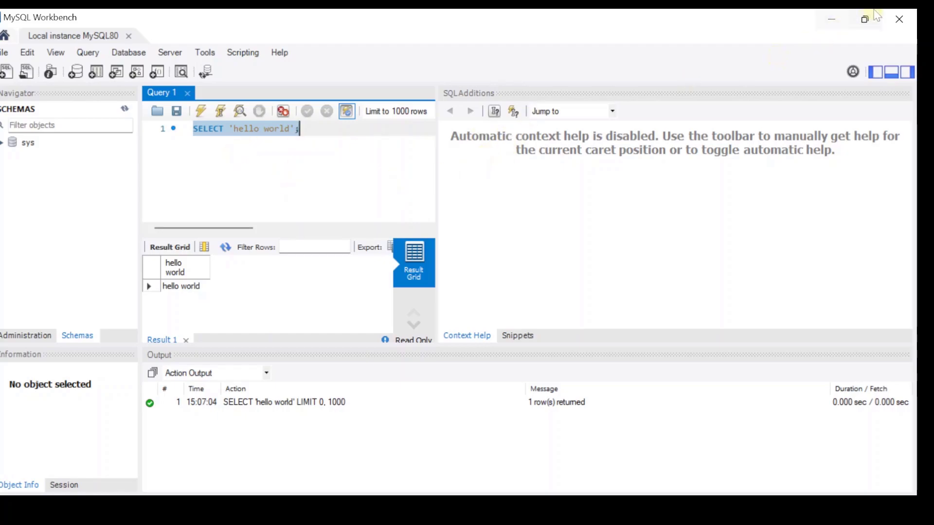
click(898, 21)
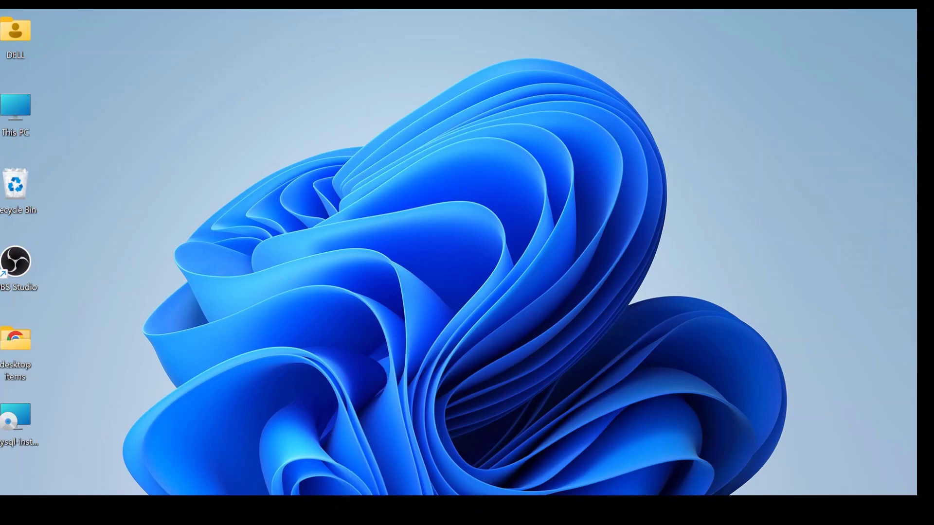
Find MySQL Shell via Start search for mysql, launch it, and reposition its window.
key(super)
text(mysql)
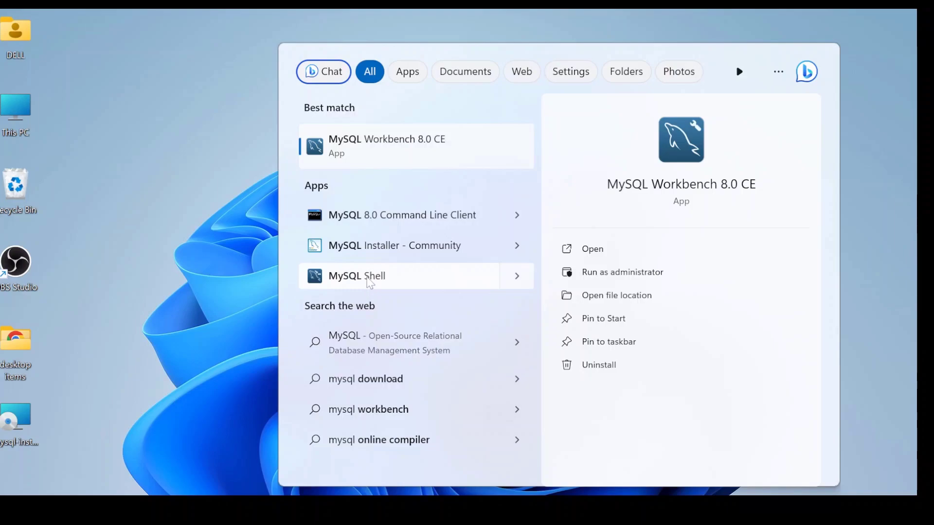
click(388, 277)
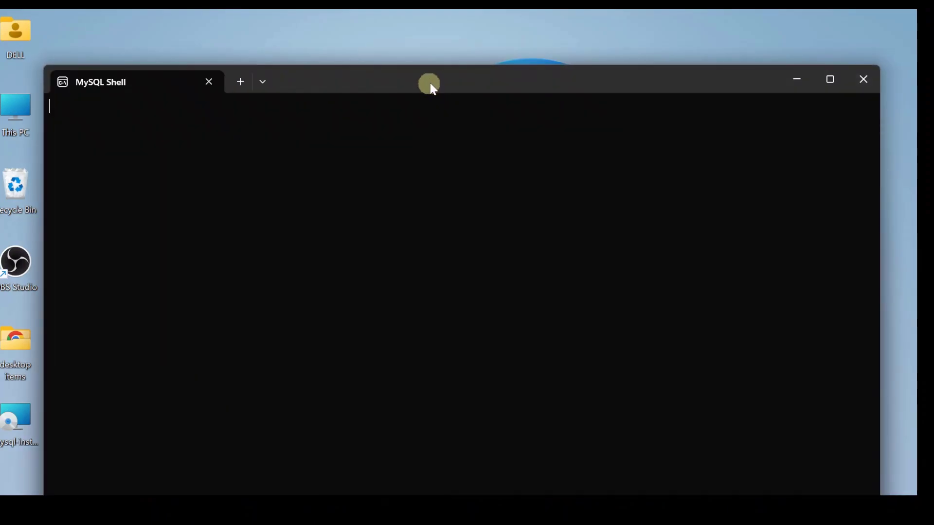
drag(449, 79, 473, 50)
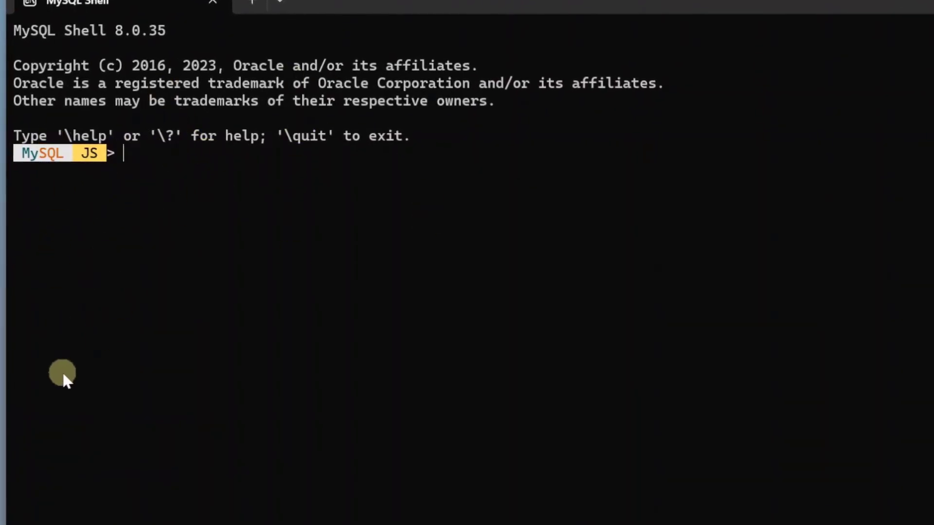
Write shell.connect({host: 'localhost', user: 'root'}) at the MySQL JS prompt, fixing typos along the way.
text(shell)
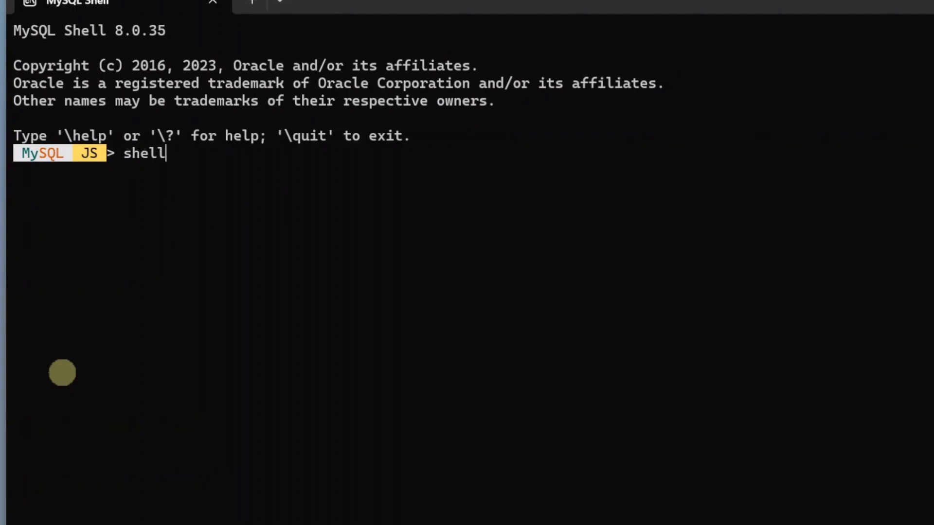
text(.connect()
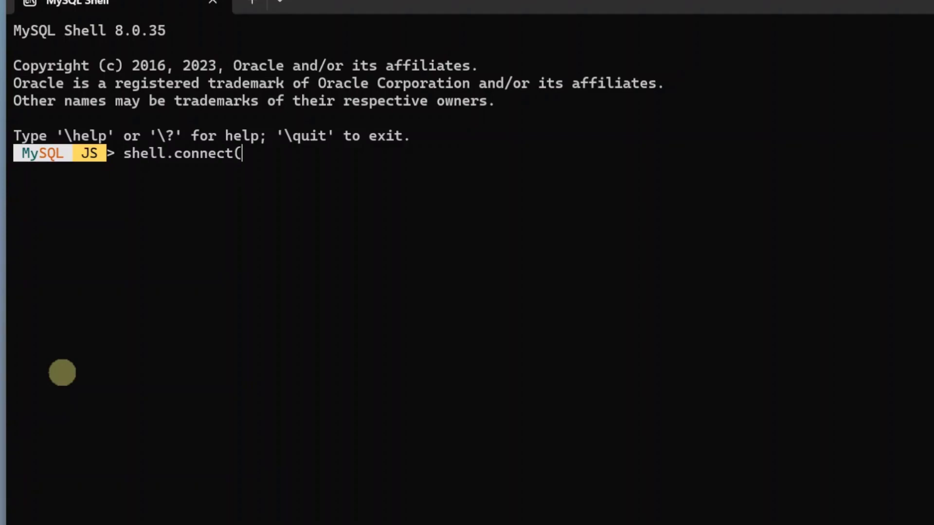
text())
key(Left)
text({})
key(Left)
text(hos)
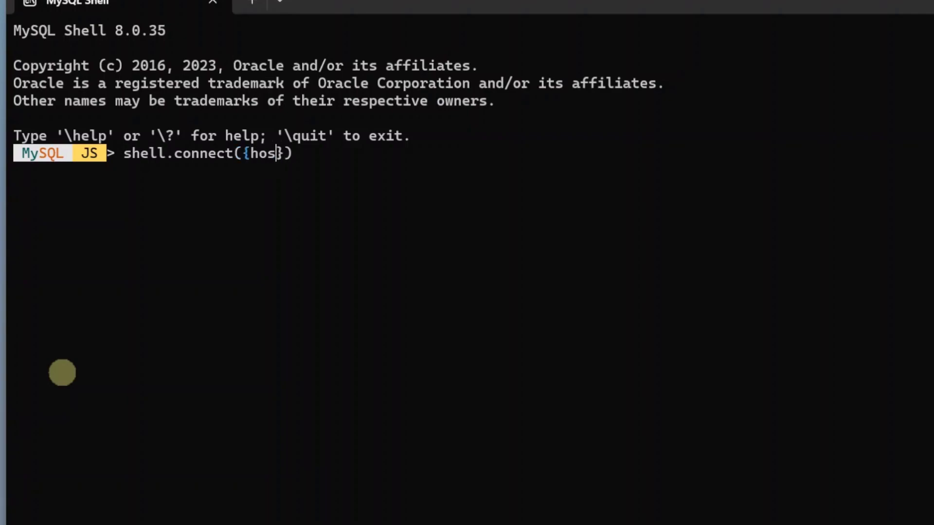
text(t: lo)
key(BackSpace)
key(BackSpace)
text('localhol)
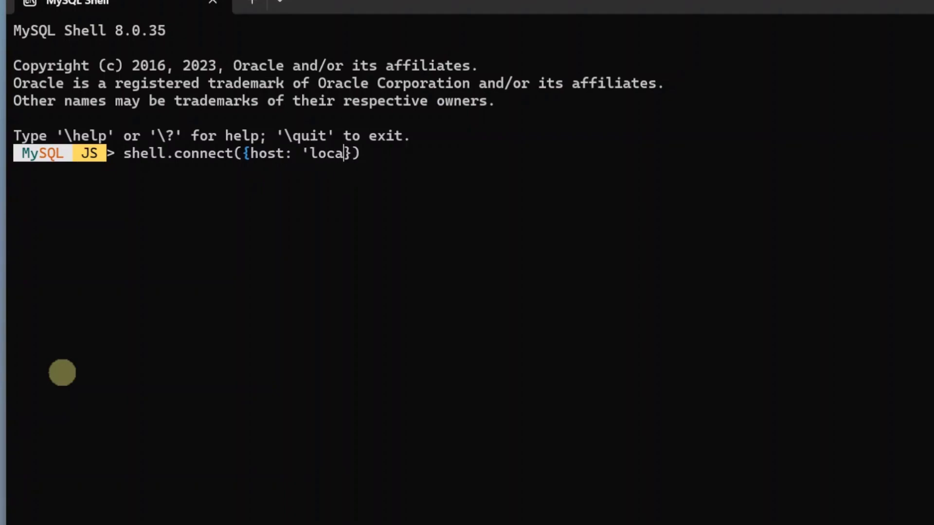
key(BackSpace)
text(st)
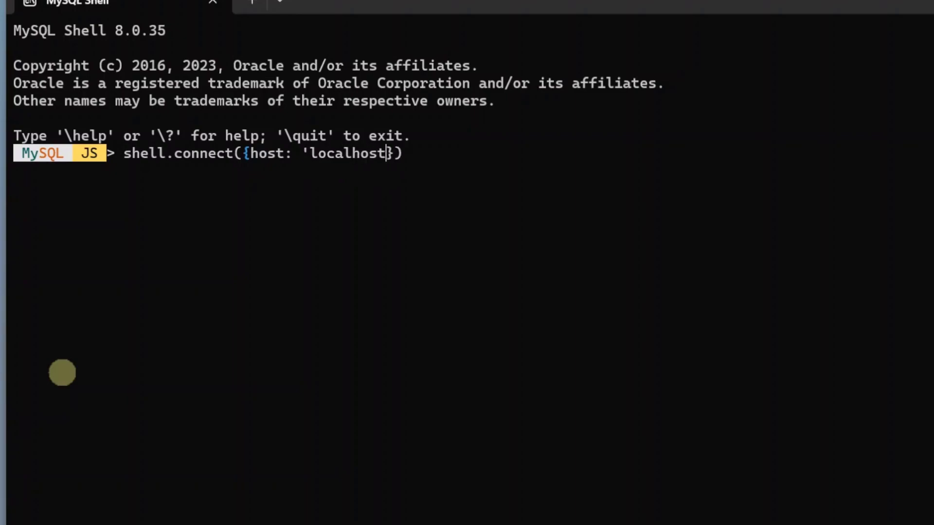
text(')
text(,)
text( root)
key(BackSpace)
key(BackSpace)
key(BackSpace)
key(BackSpace)
text(user)
text(: ')
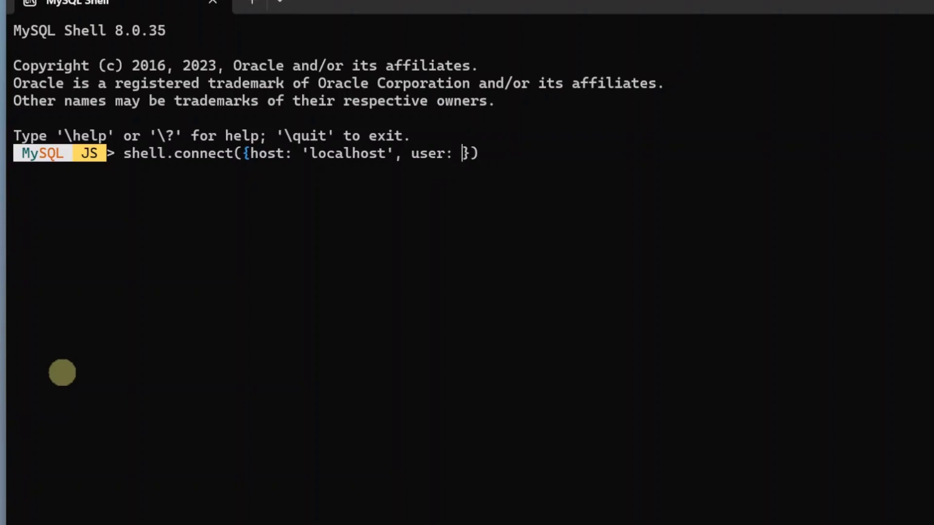
text(root')
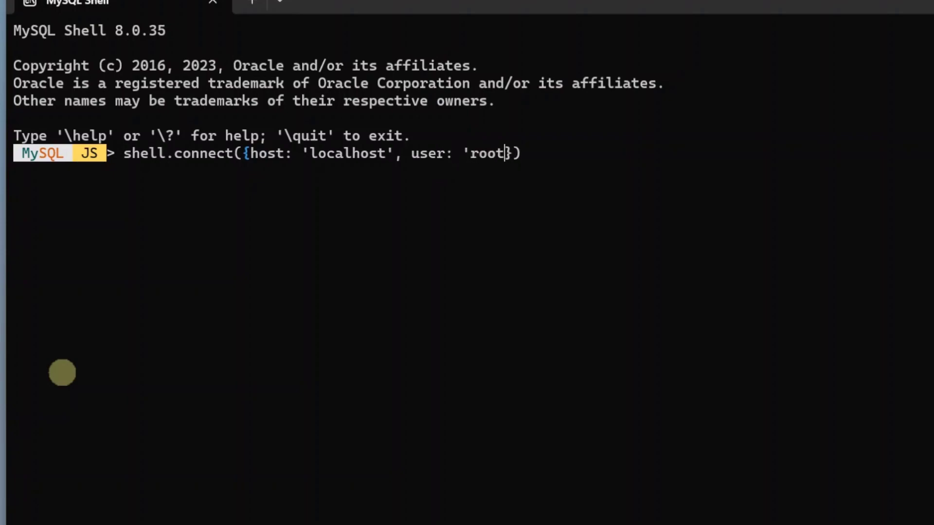